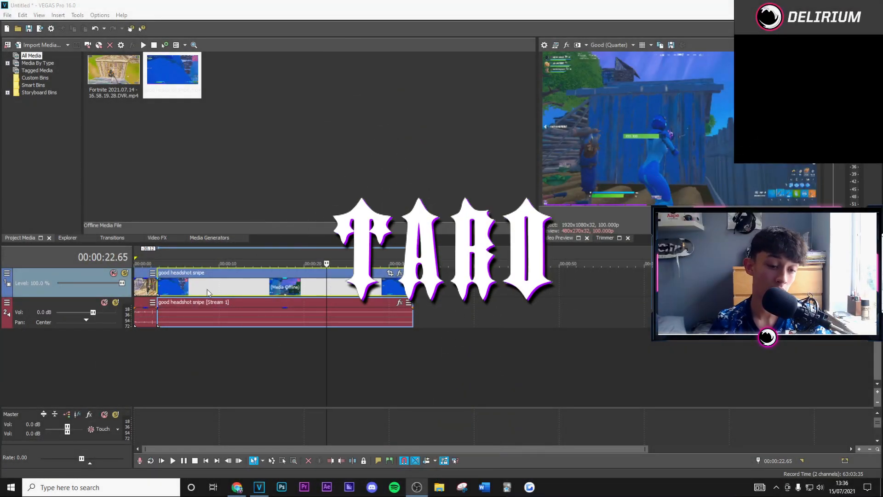
- Look over the Fortnite gameplay clip and the good headshot snipe clip on the timeline
left_click(203, 289)
left_click(149, 286)
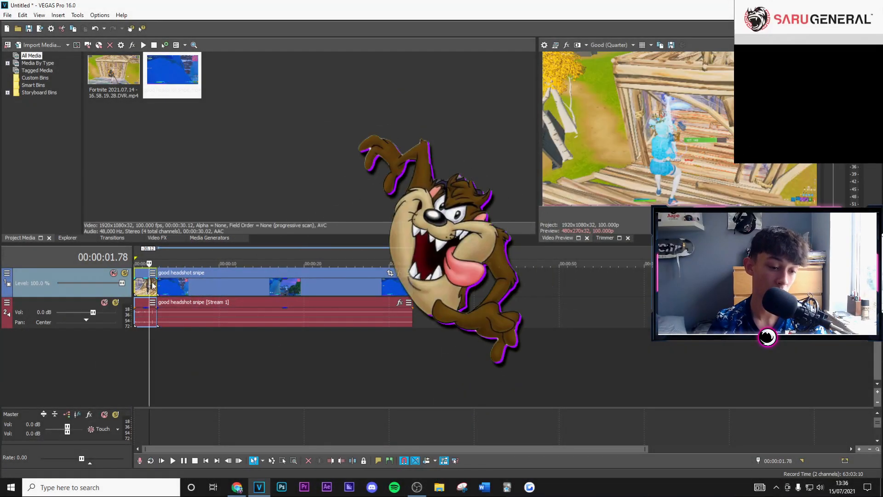
scroll(269, 303, "up", 4)
left_click(186, 289)
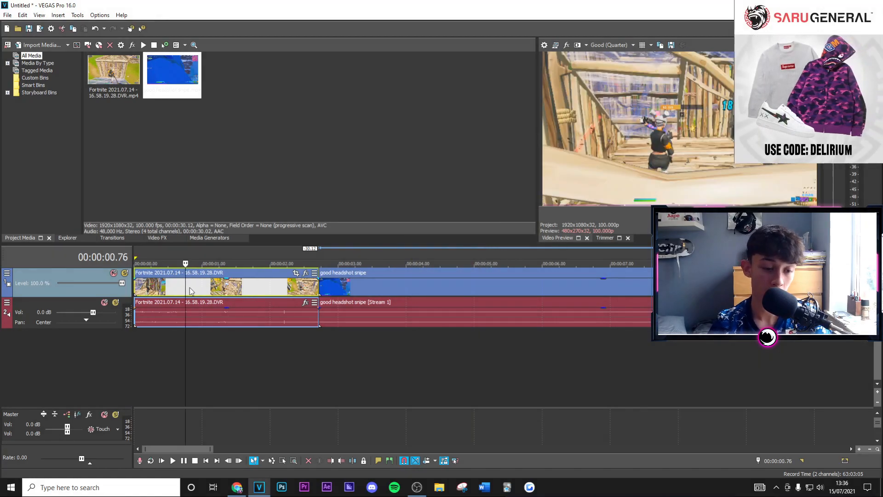
left_click(205, 286)
left_click(337, 293)
scroll(337, 290, "down", 3)
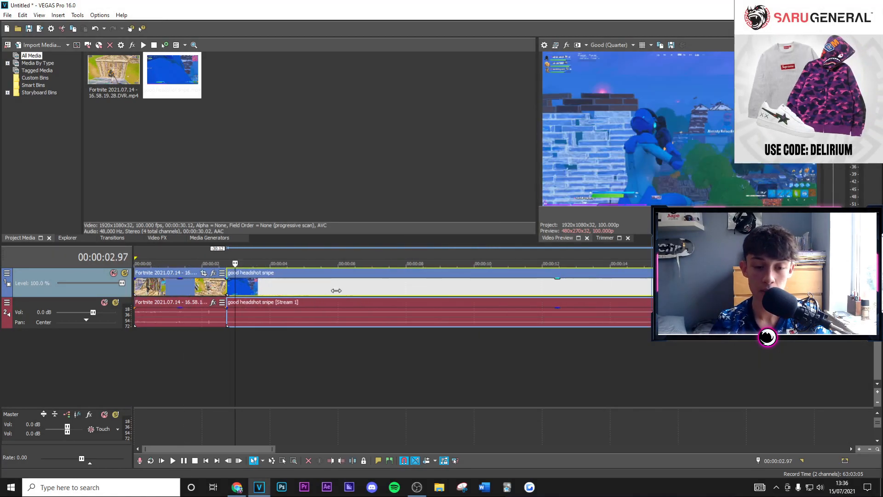
left_click(509, 291)
scroll(555, 296, "down", 3)
- Place the playhead on the first frame showing the sniper scope in the good headshot snipe clip, at 00:00:30.46
left_click(361, 289)
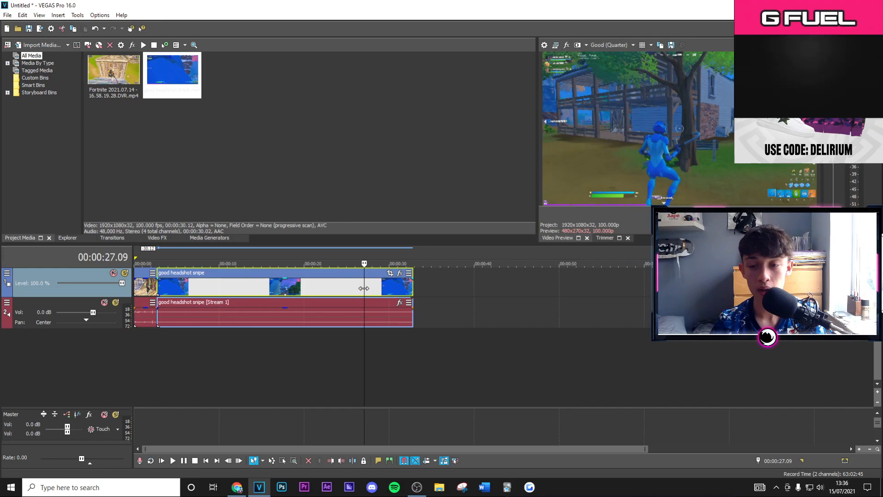
scroll(368, 294, "up", 4)
key("Right")
key("Right")
key("Right")
key("Right")
key("Right")
key("Right")
key("Right")
key("Right")
key("Right")
key("Right")
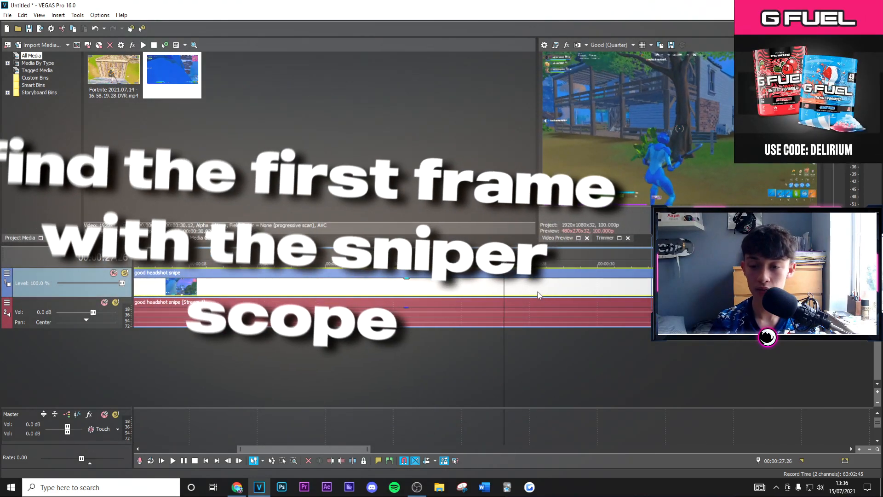
scroll(559, 296, "up", 3)
left_click(554, 297)
key("Right")
key("Right")
key("Right")
key("Right")
key("Right")
key("Right")
key("Right")
key("Right")
key("Right")
key("Right")
left_click(582, 294)
left_click(602, 293)
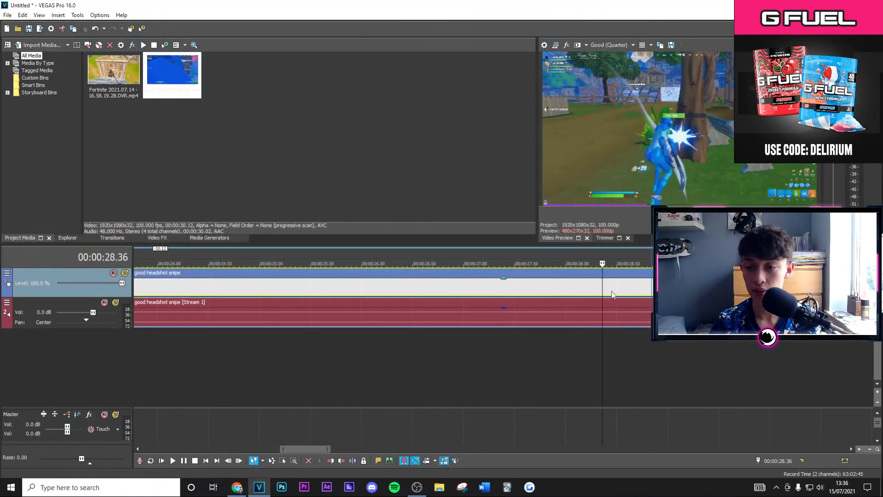
left_click(635, 291)
left_click(659, 291)
left_click(675, 291)
scroll(674, 291, "up", 1)
left_click(608, 295)
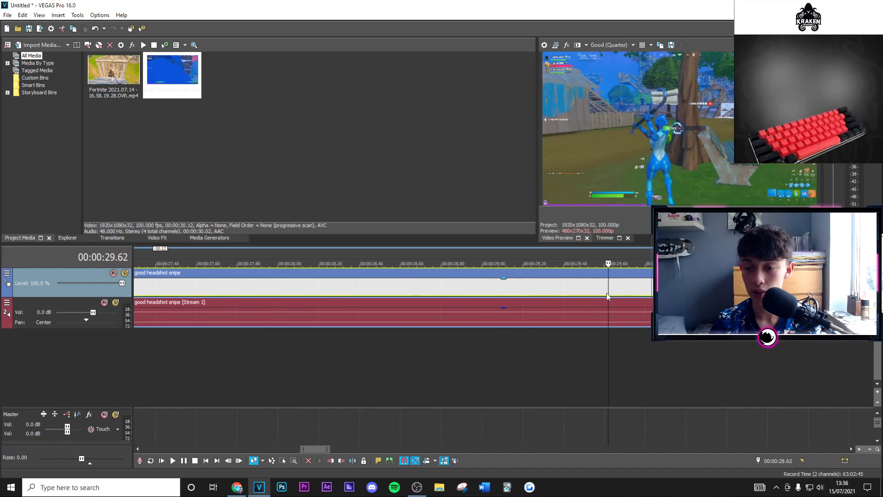
left_click(646, 295)
scroll(645, 295, "down", 1)
key("Right")
key("Right")
key("Right")
key("Right")
key("Right")
key("Right")
key("Right")
key("Right")
key("Right")
key("Right")
key("Right")
key("Right")
key("Right")
key("Right")
key("Right")
key("Right")
key("Right")
key("Right")
key("Right")
key("Right")
key("Left")
key("Left")
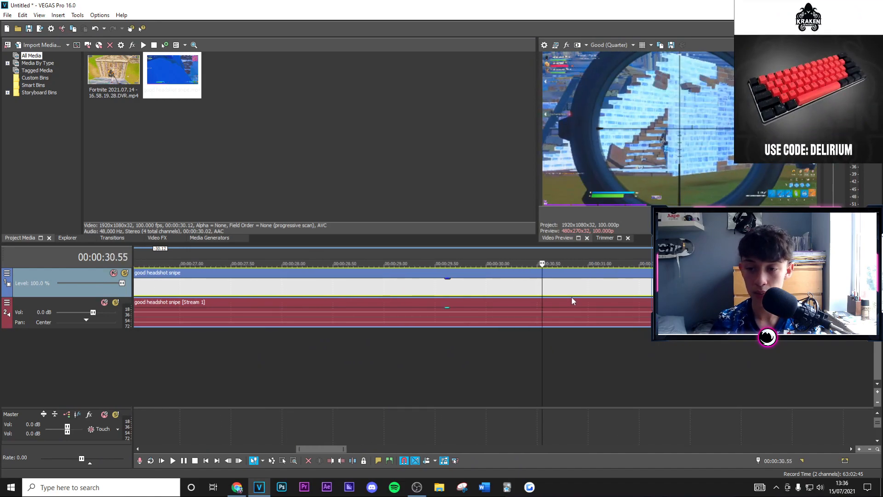
key("Right")
key("Right")
key("Right")
key("Right")
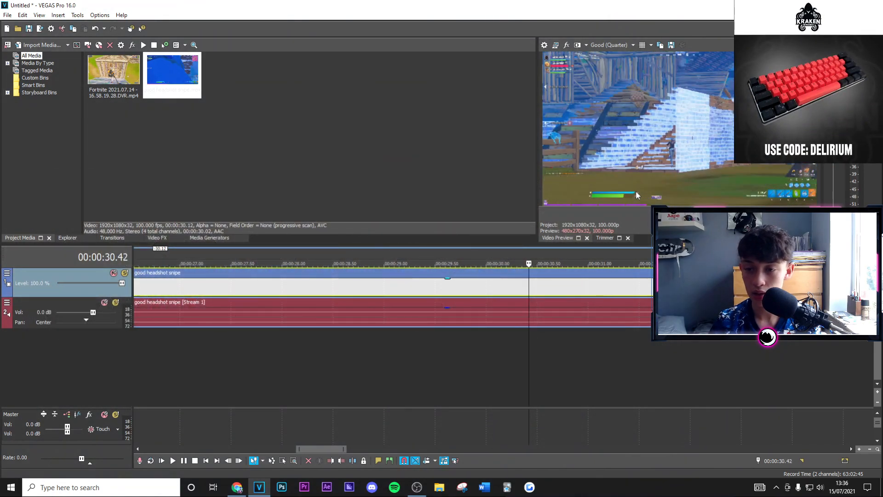
key("Right")
key("Right")
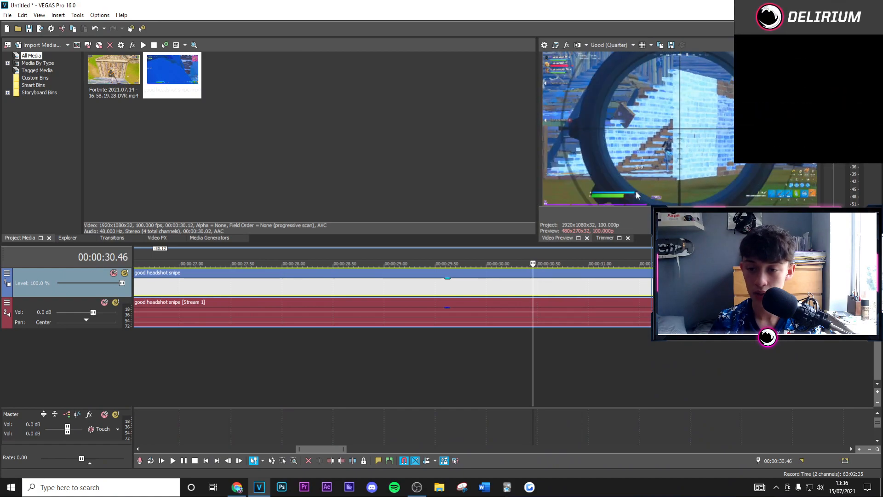
- Split the good headshot snipe clip at the first scope frame and delete the part before it
right_click(543, 289)
left_click(558, 283)
left_click(497, 291)
key("Delete")
scroll(502, 293, "down", 4)
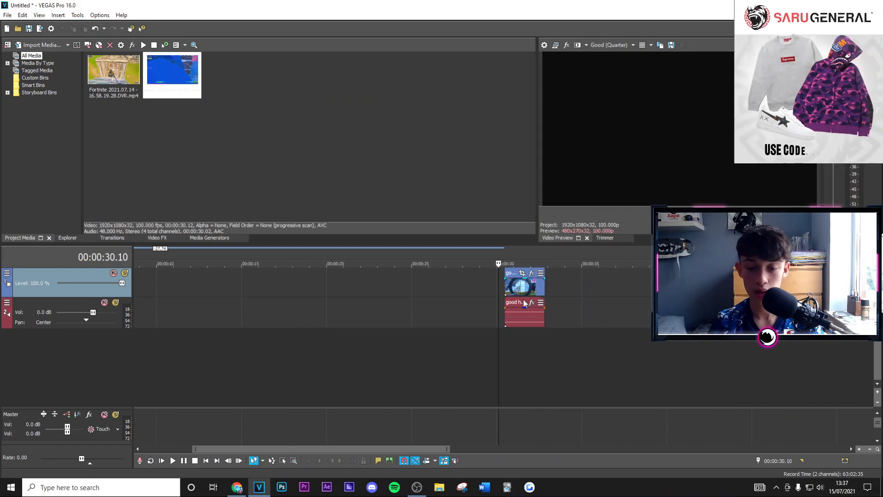
- Move the remaining scope clip back along the timeline so it starts directly after the Fortnite gameplay clip
left_click(519, 315)
left_click_drag(510, 291, 73, 296)
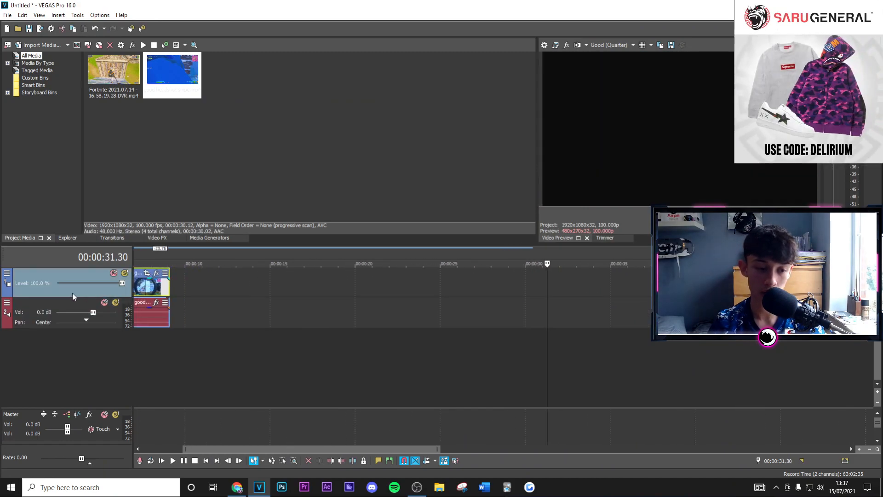
left_click_drag(177, 295, 220, 294)
left_click(189, 289)
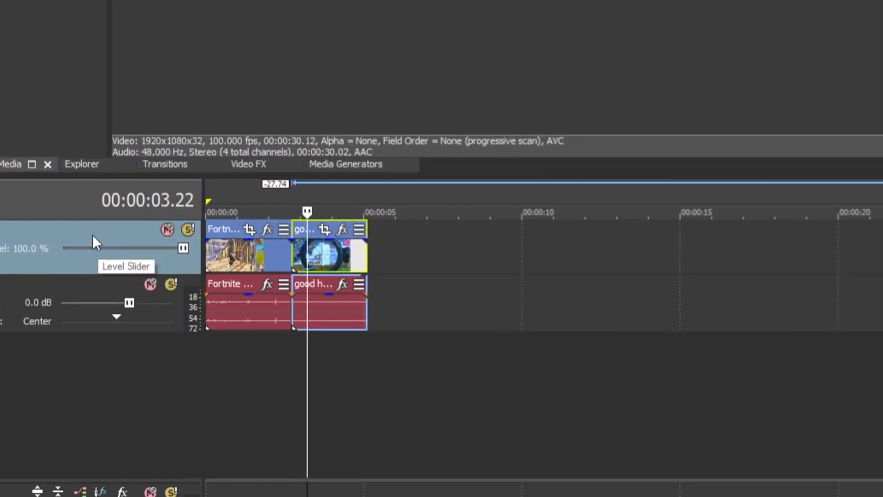
- Insert a new video track above and move the scope clip's video onto it, ungrouped from its audio
right_click(73, 276)
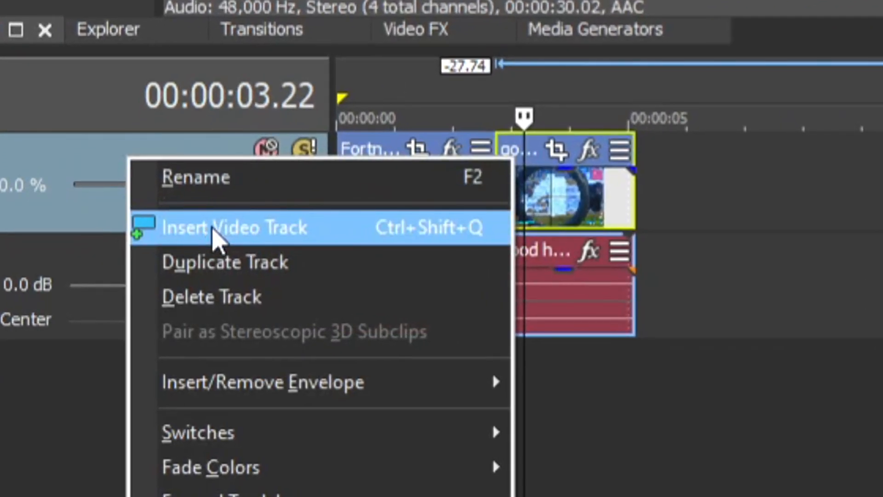
left_click(213, 227)
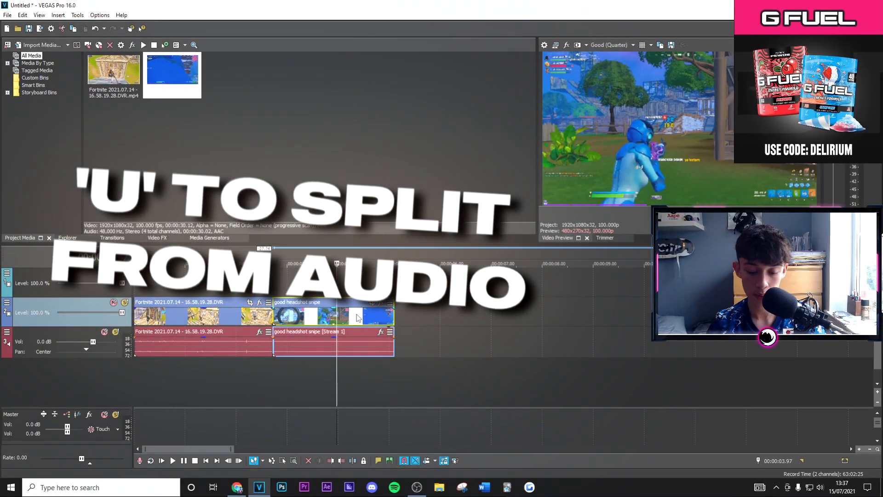
key("u")
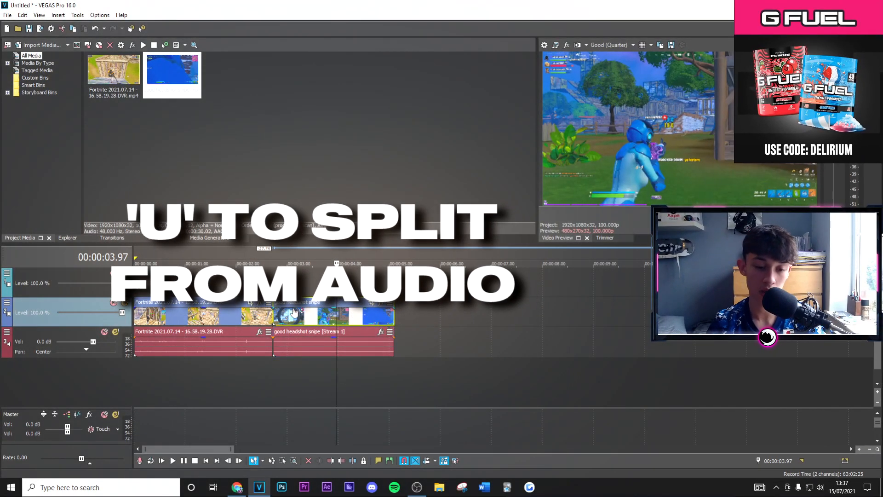
left_click(289, 317)
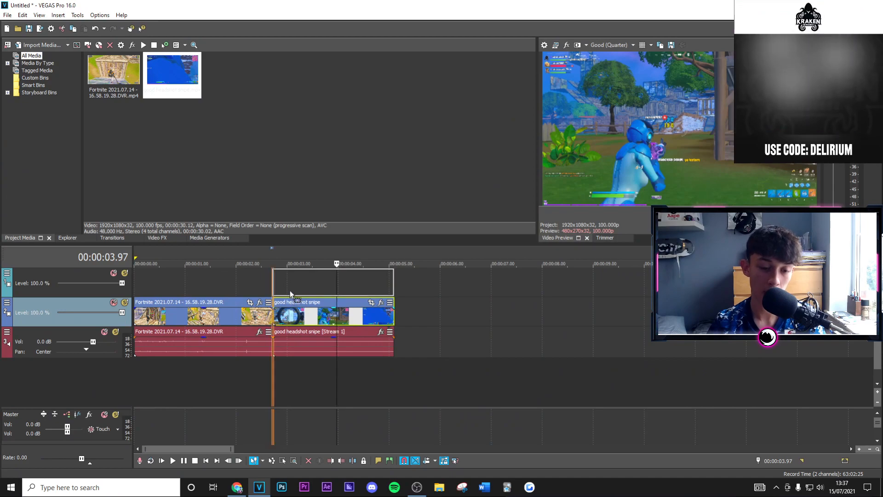
left_click_drag(289, 318, 289, 288)
- Copy the scope clip onto the video track below and freeze the upper copy at its first frame
scroll(365, 302, "up", 5)
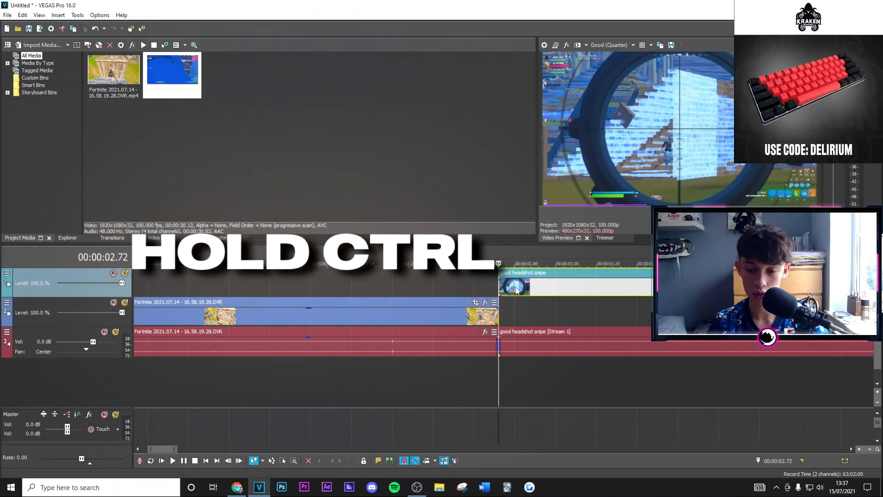
left_click_drag(517, 289, 517, 309)
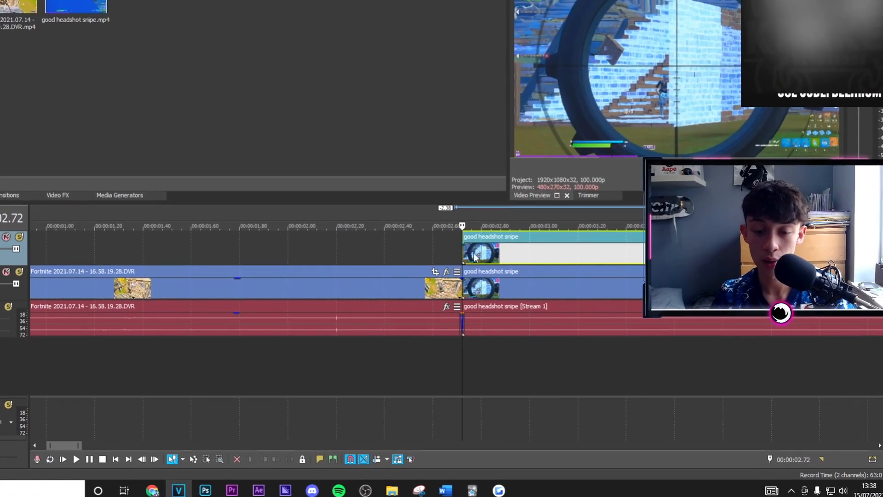
right_click(511, 313)
mouse_move(555, 386)
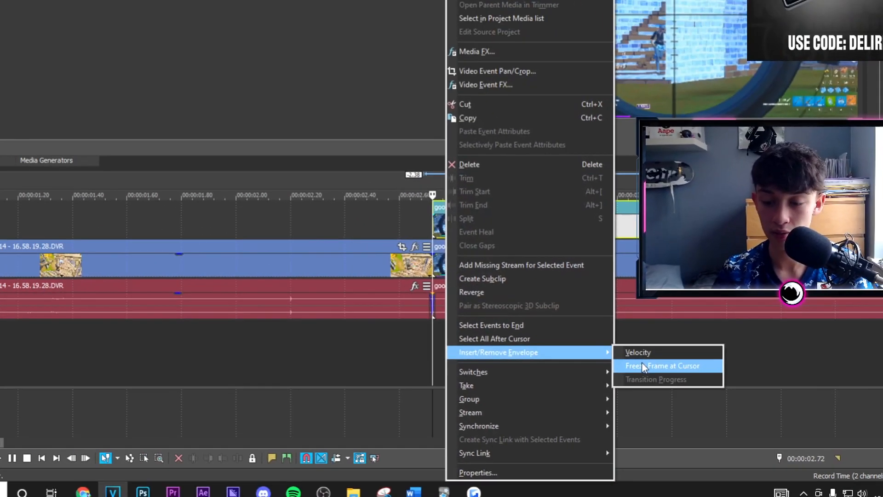
left_click(643, 367)
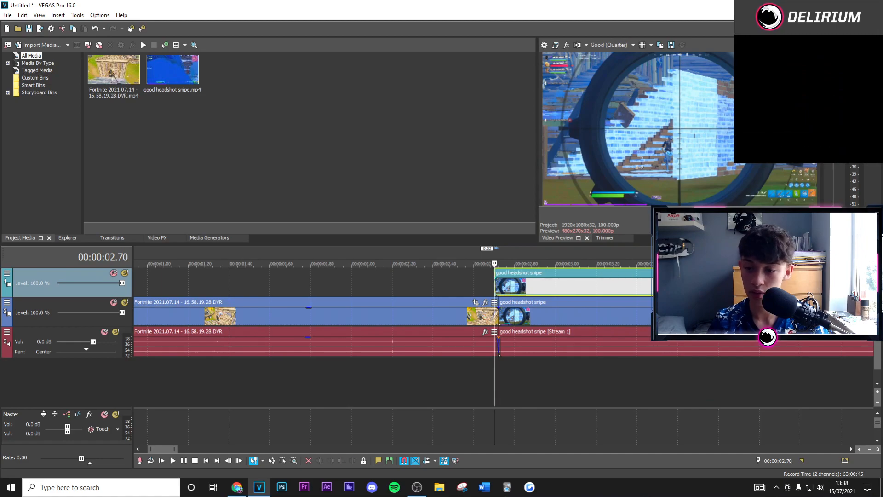
- Enable the mask in the upper scope clip's Event Pan/Crop and draw its path around the entire sniper scope
left_click(852, 273)
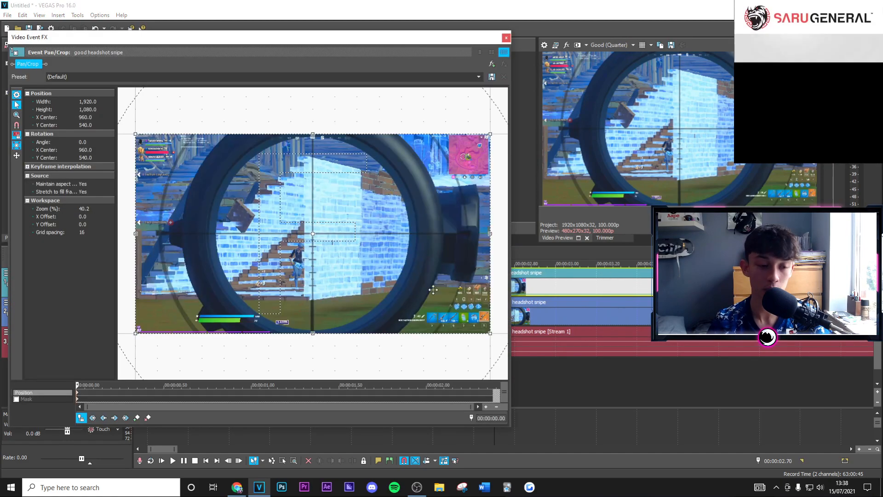
left_click(17, 399)
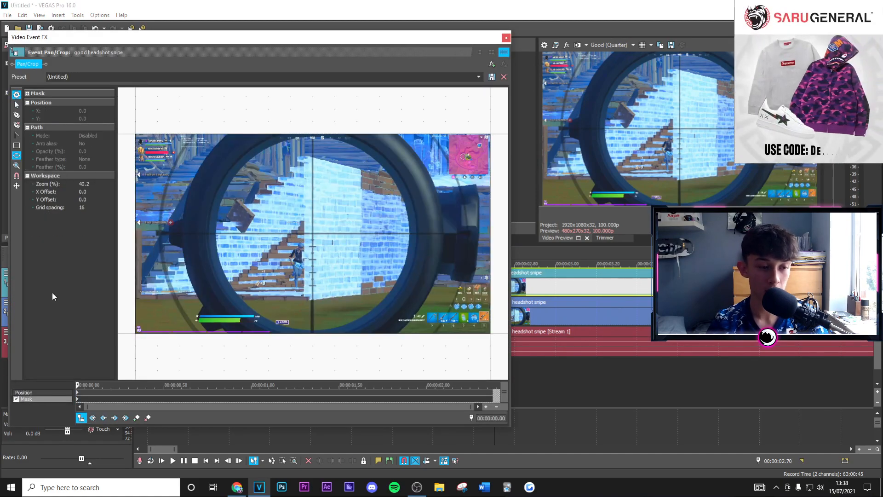
left_click(16, 104)
left_click_drag(195, 219, 255, 164)
scroll(289, 208, "up", 5)
left_click_drag(290, 209, 302, 192)
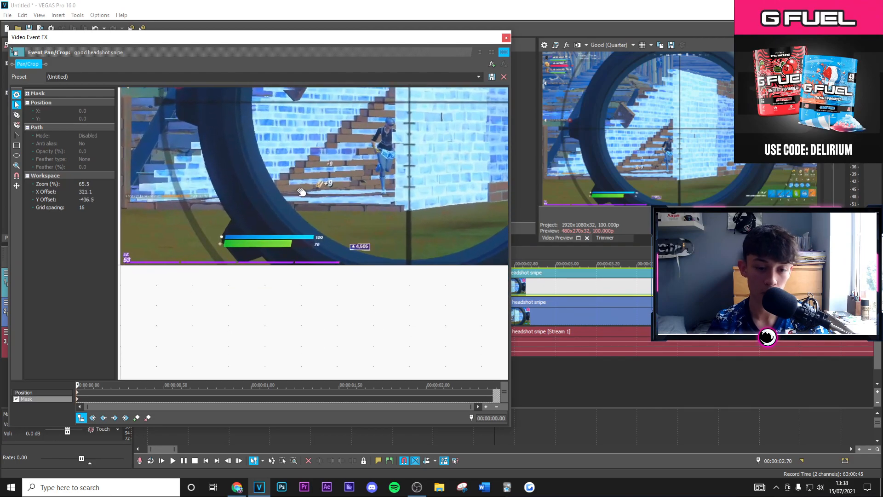
left_click(262, 258)
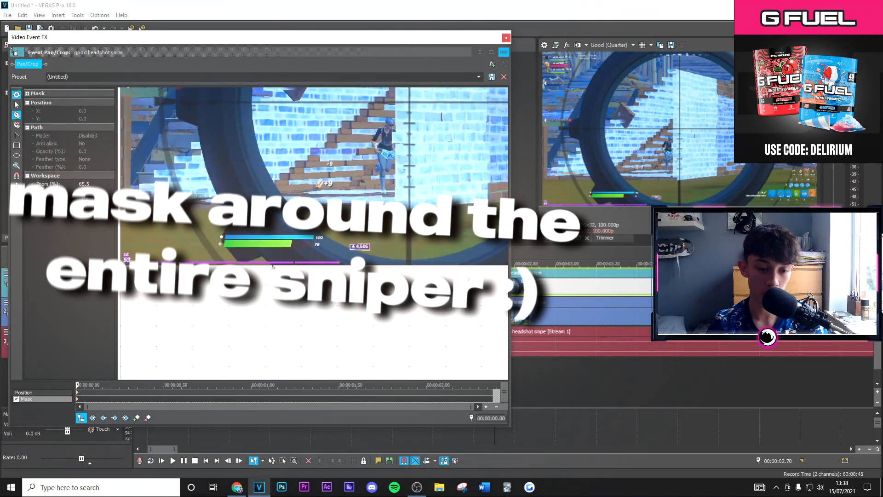
left_click(242, 262)
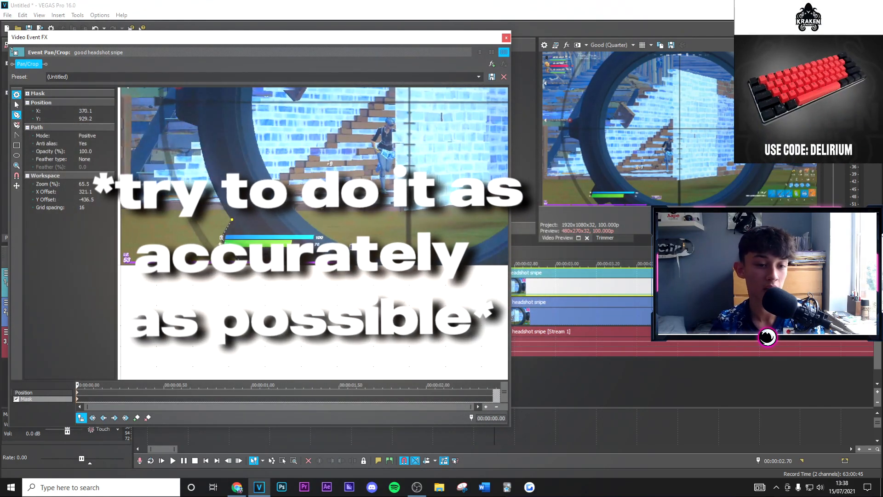
scroll(298, 217, "down", 5)
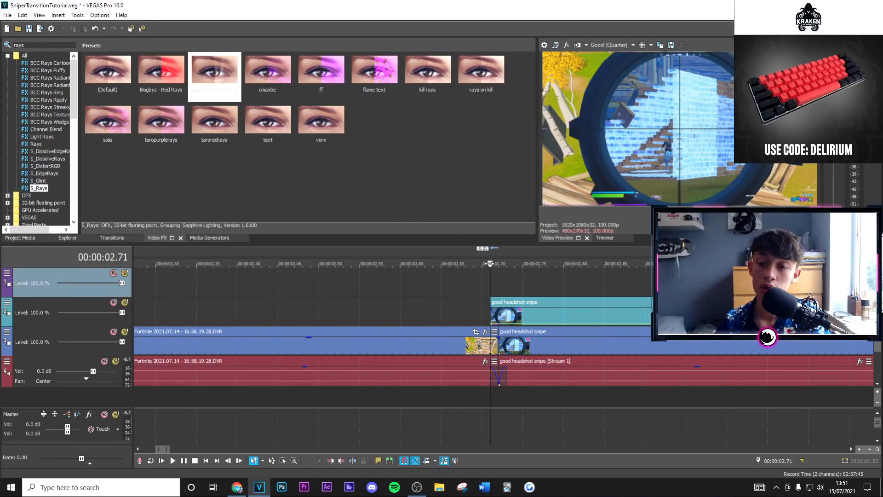
- Move the playhead back 60 frames to 00:00:02.11 and shift the masked scope clip to start there
left_click(778, 460)
type("-6")
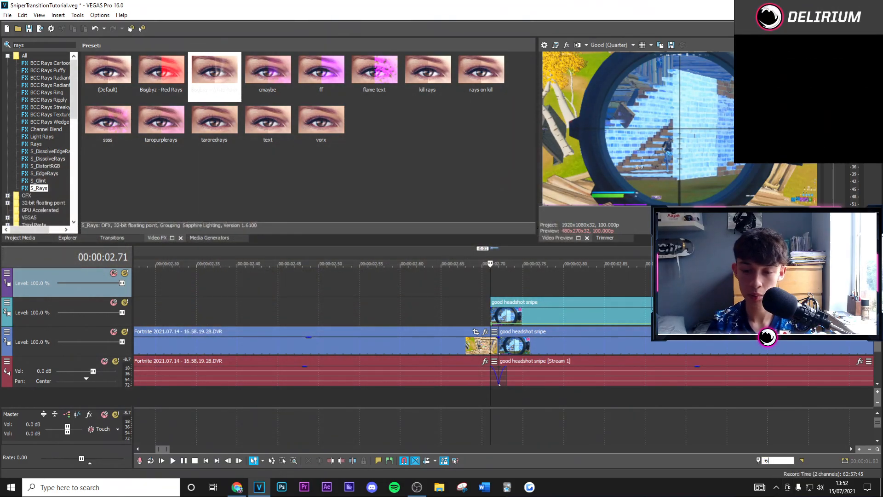
type("0")
key("Return")
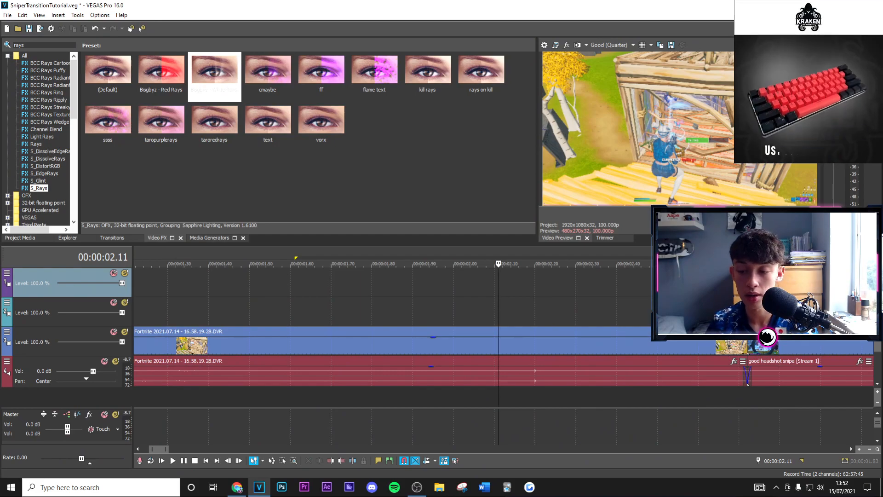
left_click_drag(755, 322, 611, 324)
left_click_drag(527, 327, 516, 327)
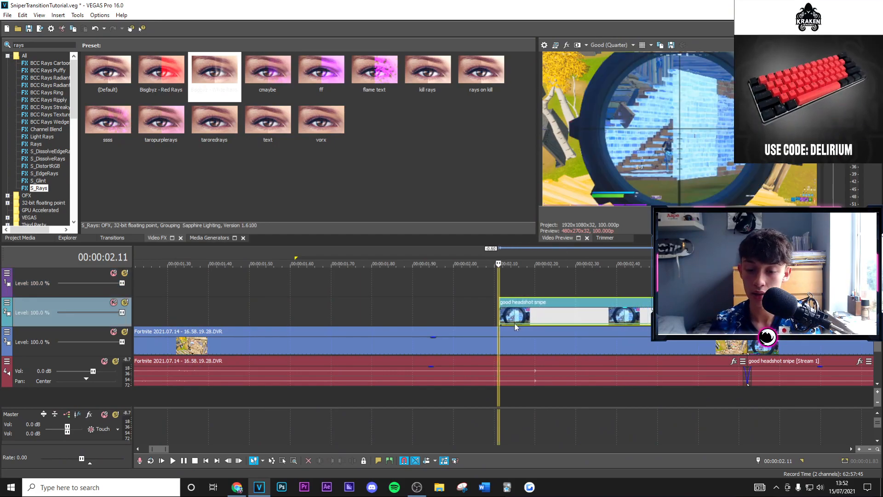
- Trim the end of the masked scope clip to the start of the full snipe clip below, at 00:00:02.72
left_click(748, 284)
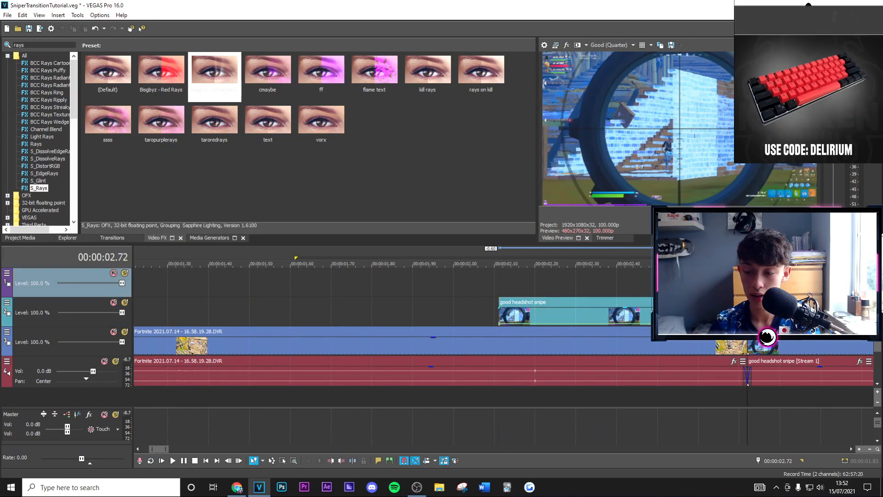
scroll(747, 284, "up", 5)
left_click_drag(532, 317, 499, 317)
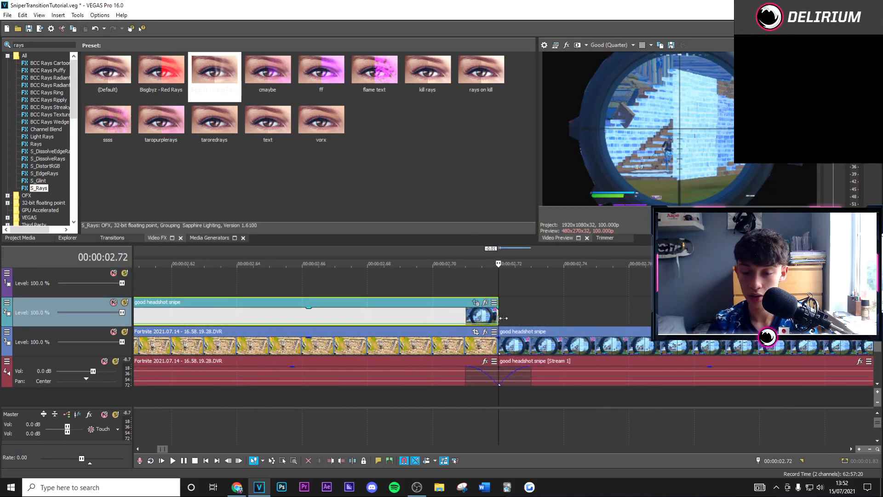
scroll(504, 322, "down", 6)
- Apply the !Taro Sniper Transition filter package to the masked scope clip on the upper video track
left_click(456, 315)
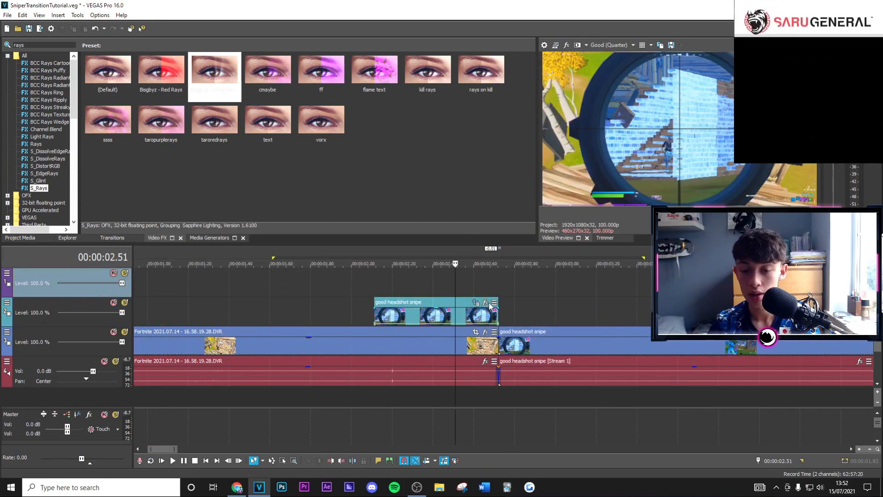
left_click(485, 302)
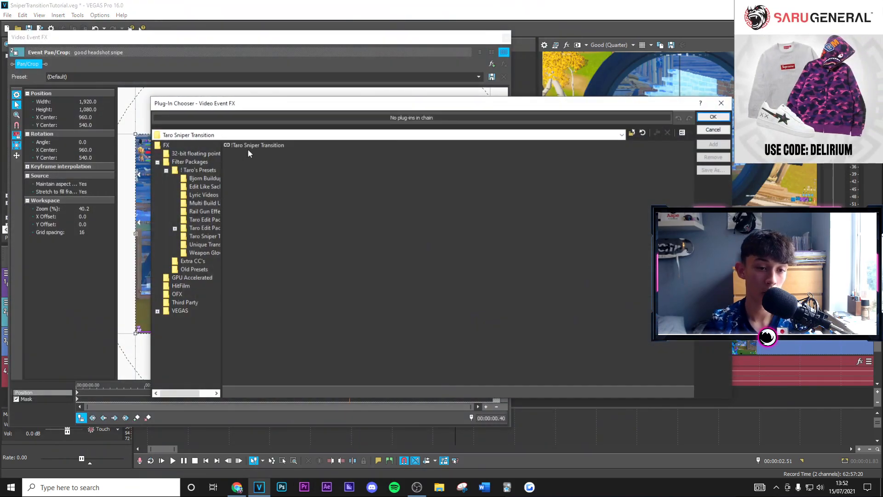
left_click(251, 146)
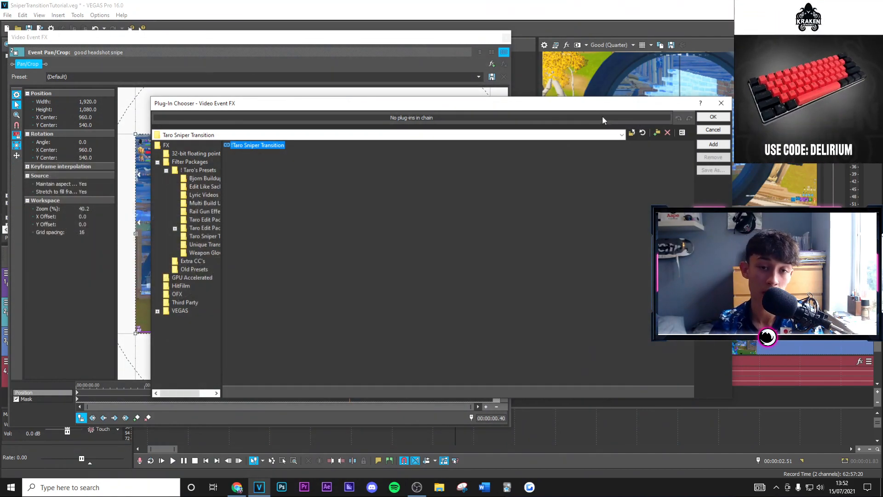
left_click(713, 116)
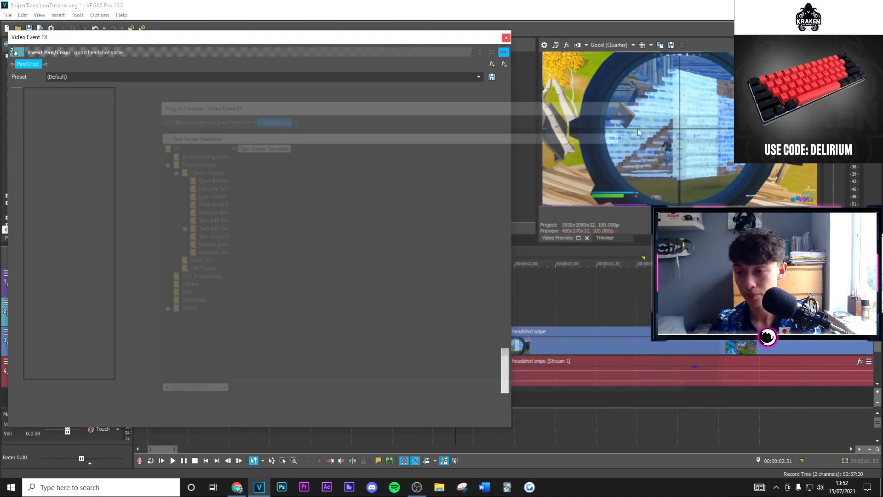
left_click(506, 37)
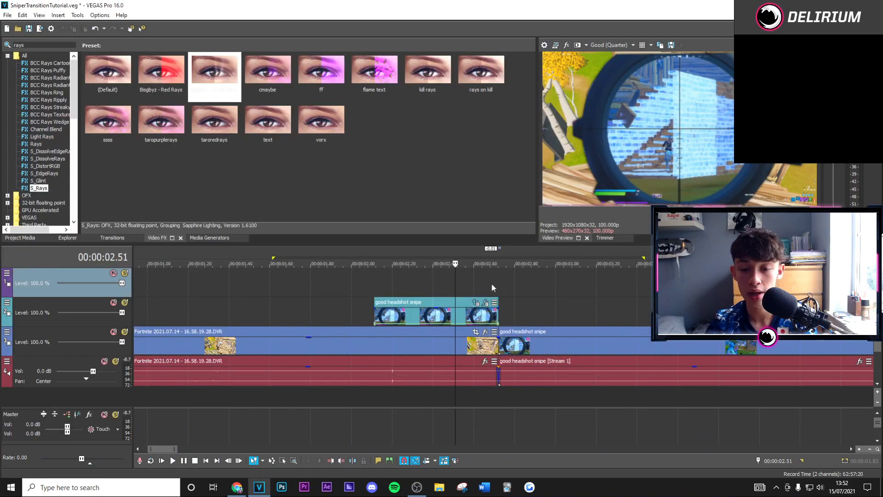
- Play back the section from before the masked scope clip into the full snipe clip to check the transition
left_click(371, 277)
scroll(372, 277, "down", 5)
scroll(437, 283, "up", 6)
key("Right")
key("Right")
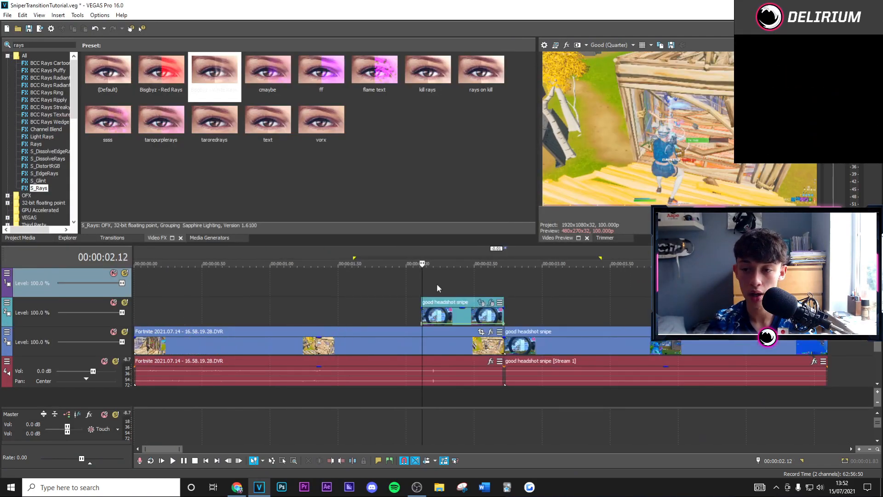
key("space")
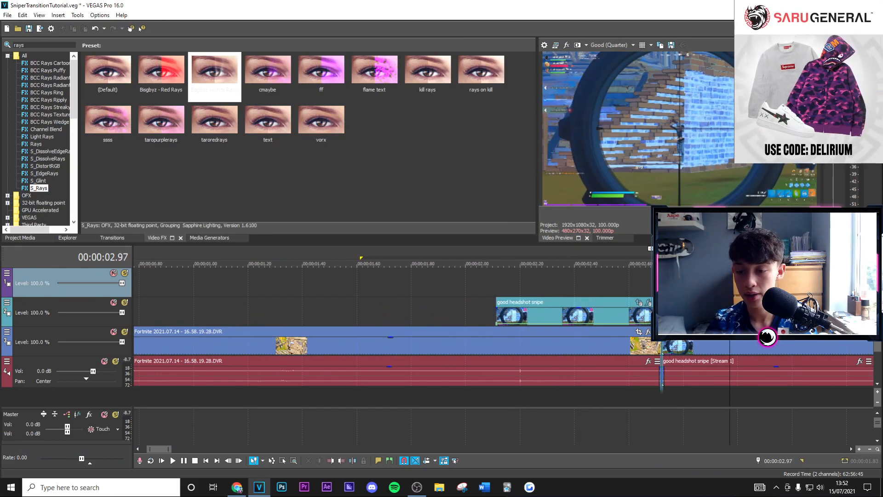
key("space")
- Extend the start of the full snipe clip on the lower video track about 0.14 s earlier, beneath the masked scope clip
left_click(664, 347)
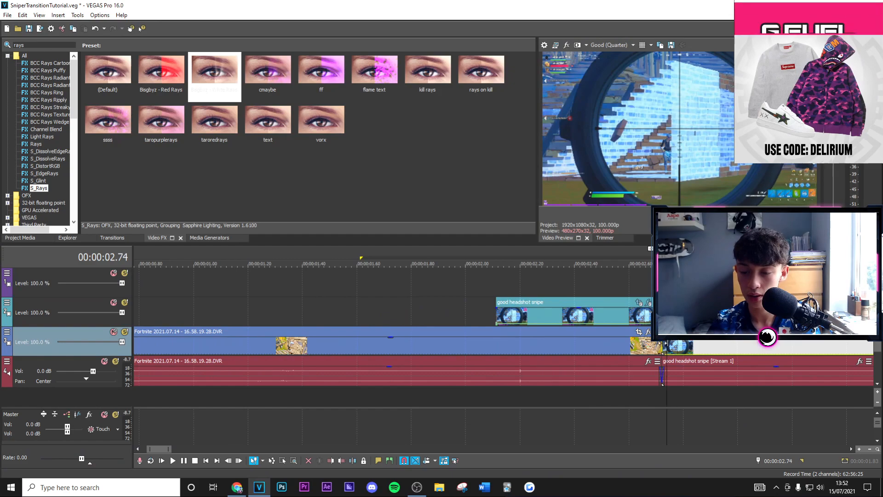
left_click_drag(665, 346, 624, 347)
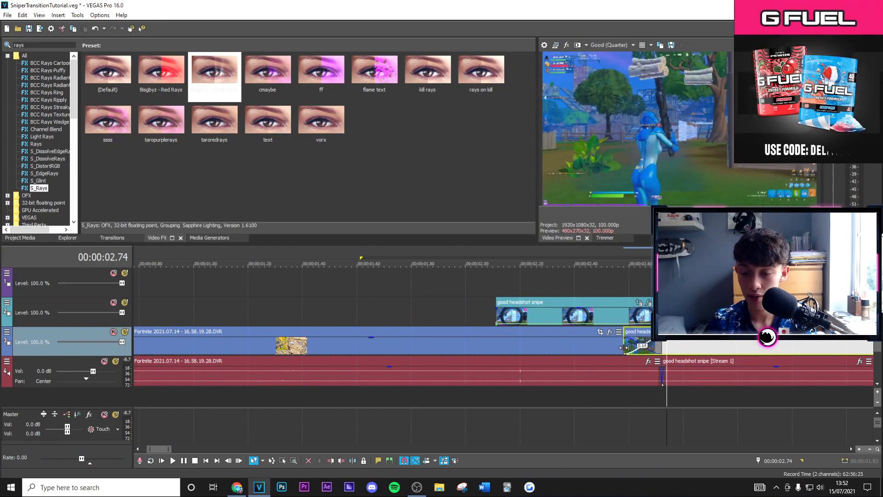
left_click(644, 352)
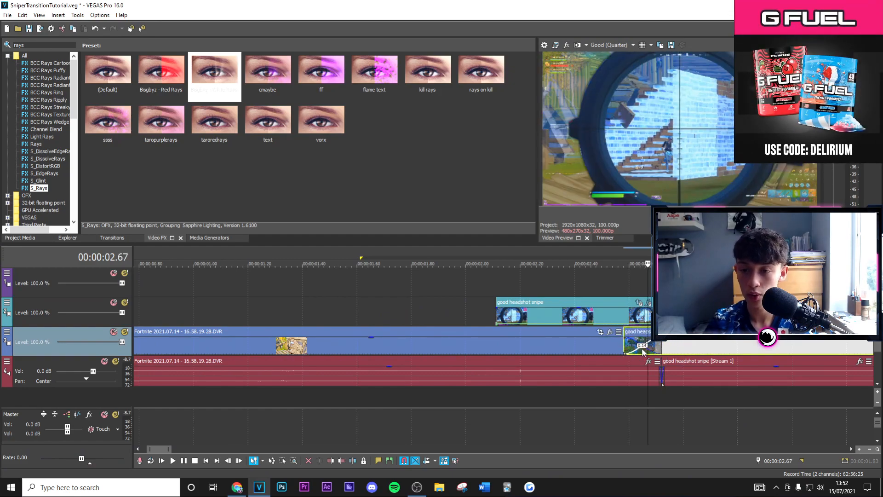
key("Right")
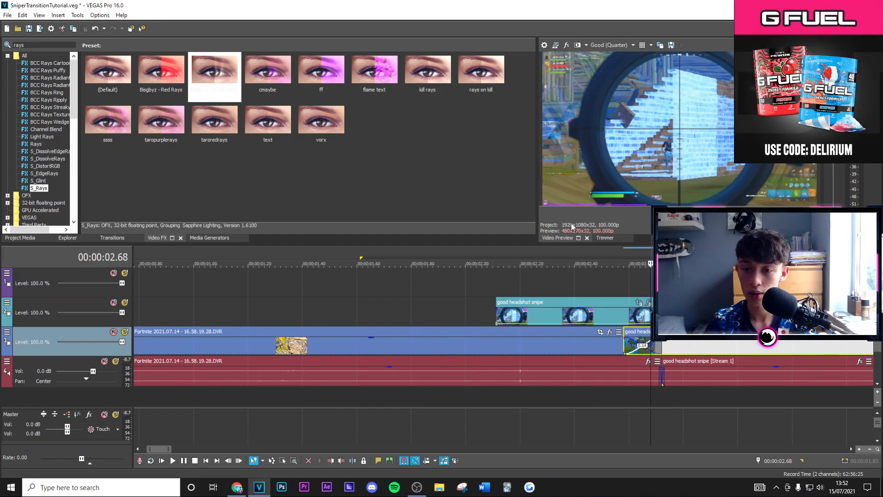
key("Right")
key("Right")
key("Right")
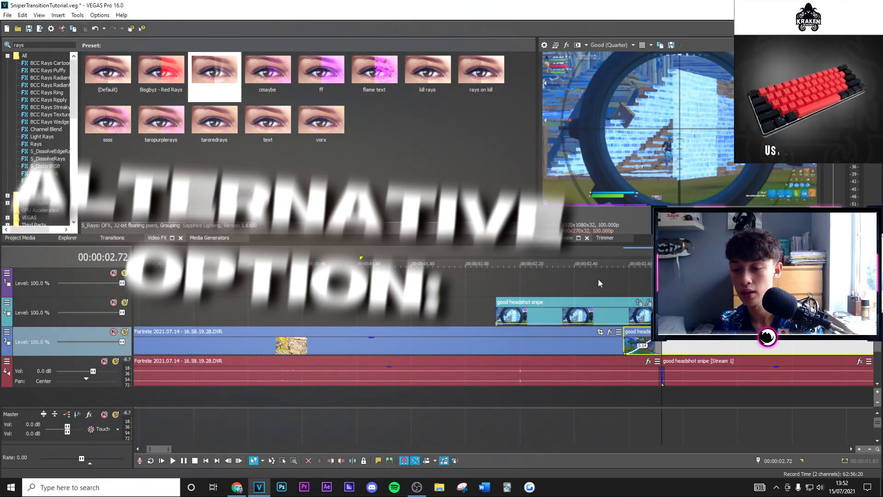
- Replace the mask path in the upper scope clip's Event Pan/Crop with a rough oval mask inside the scope's glass
left_click(599, 292)
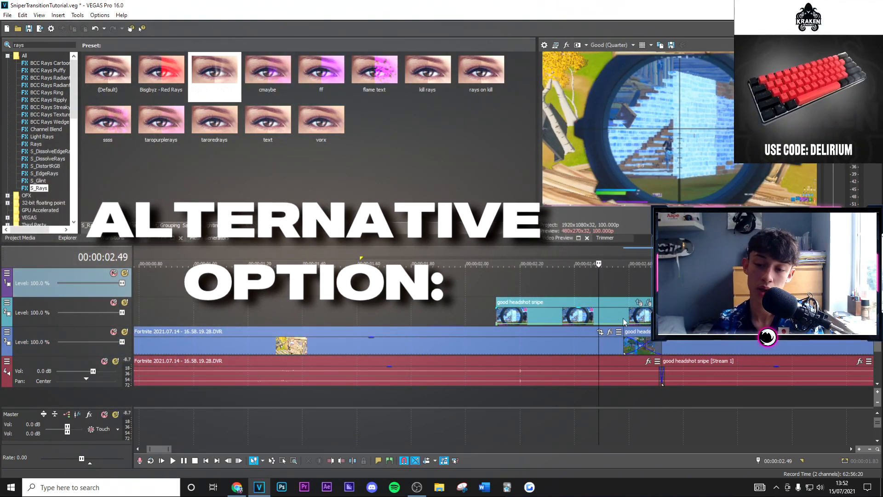
left_click(639, 302)
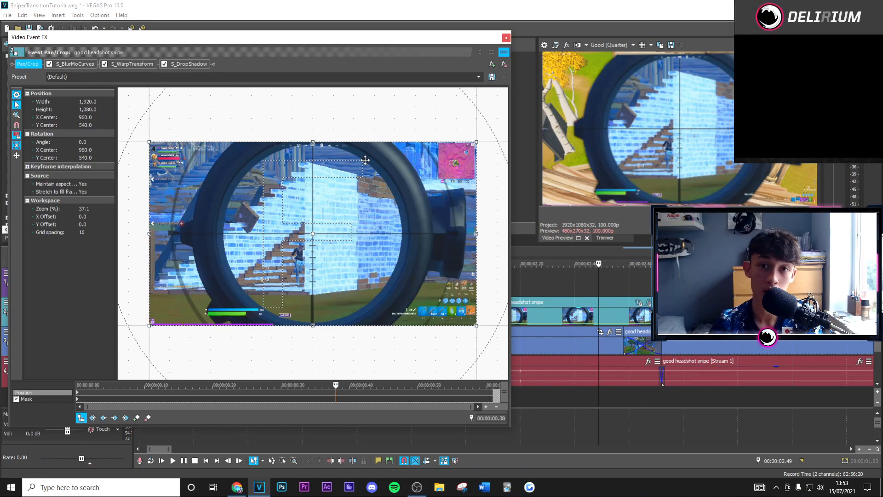
left_click(78, 401)
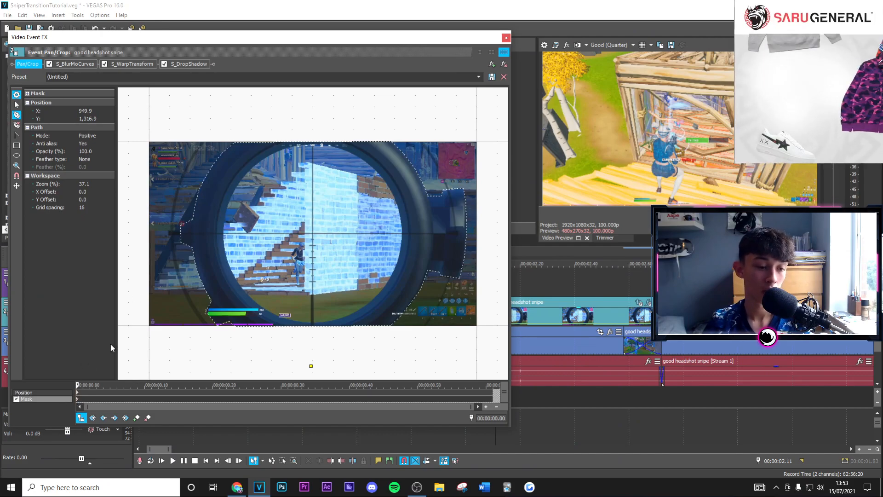
right_click(323, 238)
left_click(334, 242)
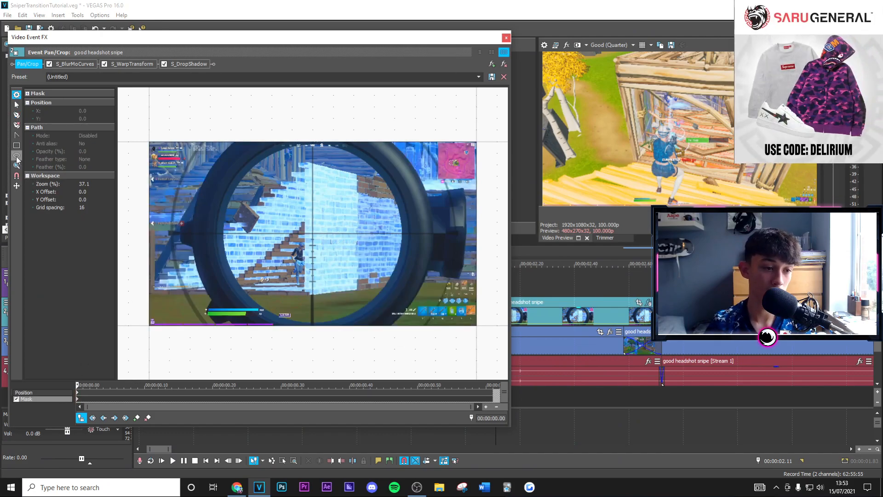
left_click_drag(255, 176, 371, 296)
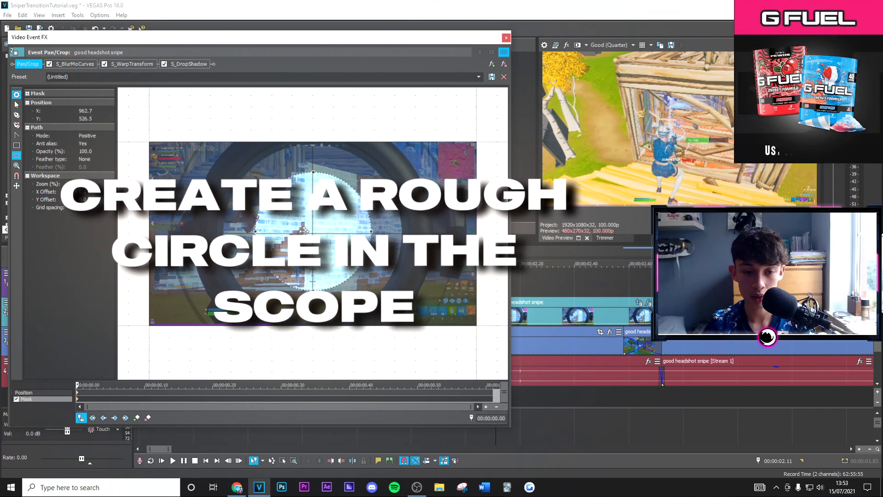
left_click_drag(314, 177, 314, 172)
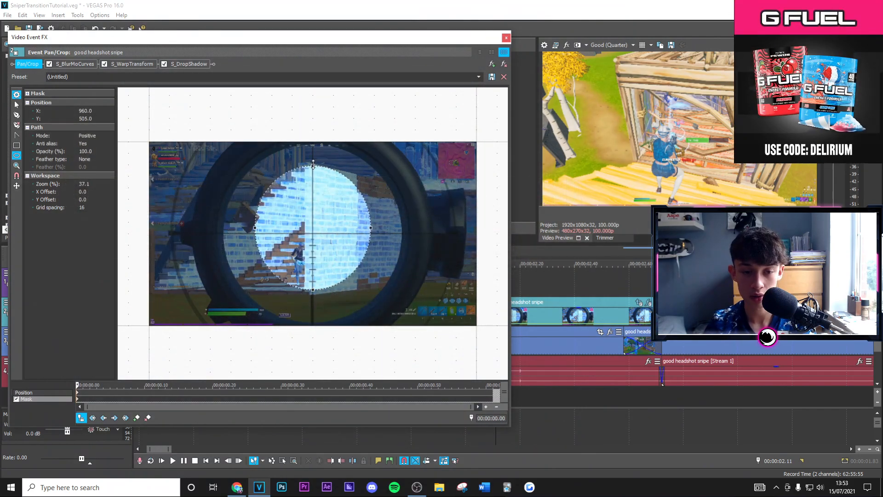
left_click_drag(255, 228, 250, 228)
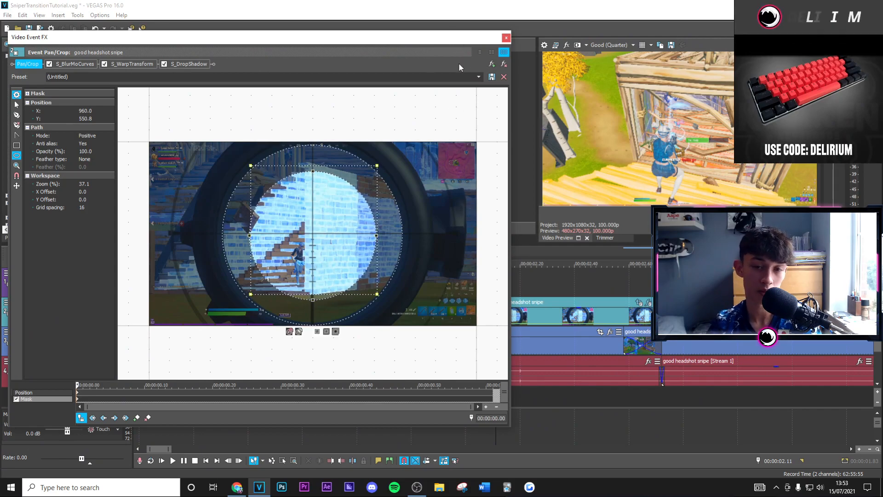
left_click(506, 38)
- Play the oval-masked transition and go through its last frames individually up to the cut at 00:00:02.72
left_click(522, 293)
key("space")
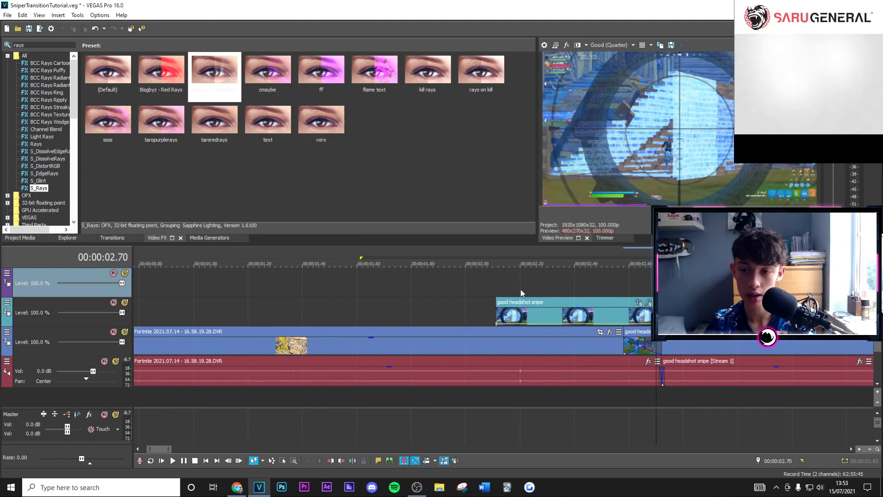
key("Left")
key("Left")
key("Left")
key("Left")
key("Left")
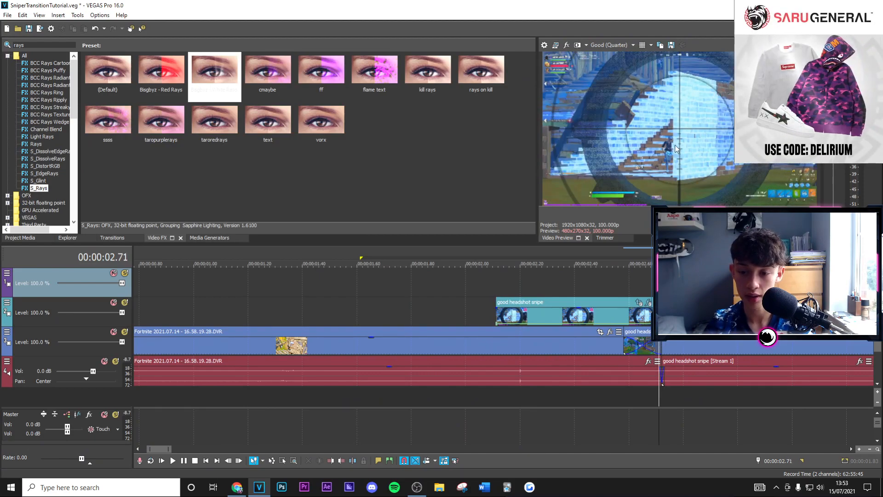
key("Left")
key("Left")
key("Left")
key("Left")
key("Left")
key("Left")
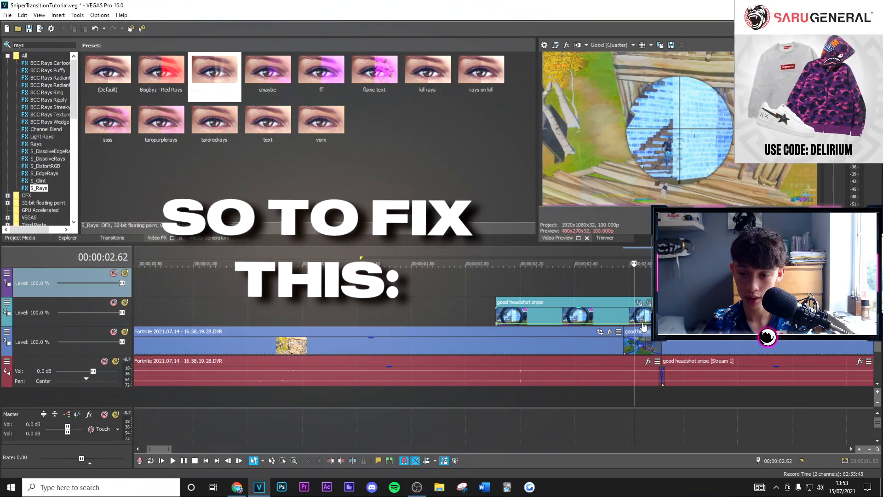
key("Right")
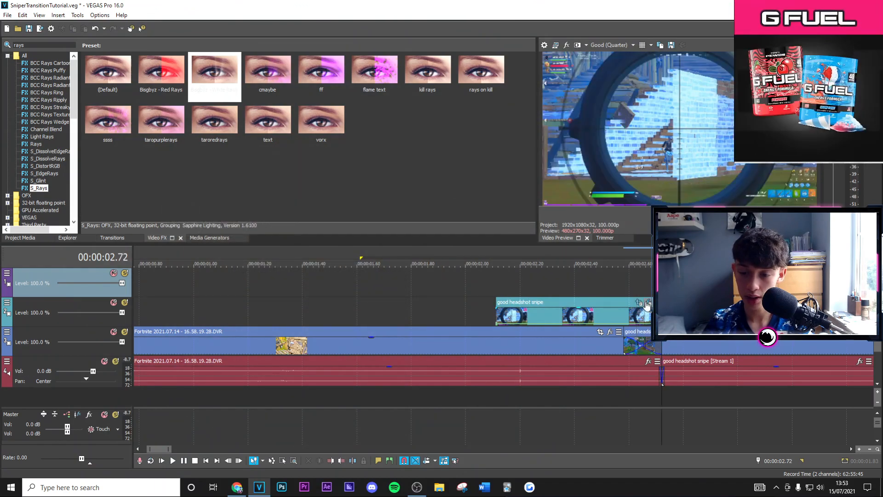
- Tighten the upper scope clip's Pan/Crop position frame around the scope at 00:00:00.61, the end of the clip
left_click(639, 303)
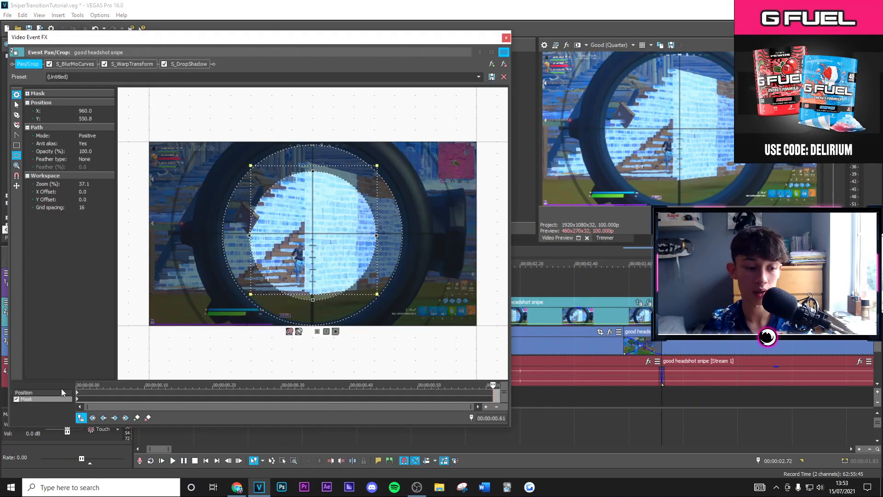
left_click(56, 392)
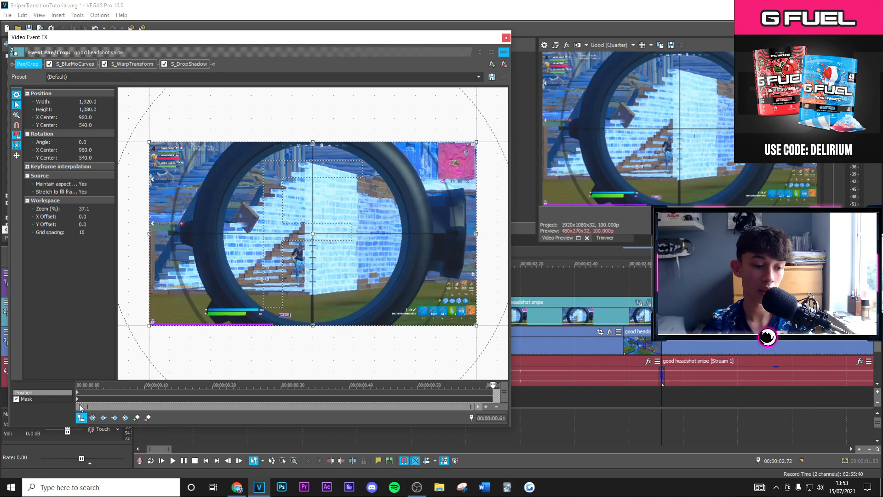
left_click_drag(150, 142, 201, 171)
left_click(506, 38)
- Check the enlarged scope transition frame by frame past the cut into the full snipe clip
left_click(607, 286)
key("Right")
key("Right")
key("Right")
key("Right")
key("Right")
key("Right")
key("Right")
key("Right")
key("Right")
key("Right")
key("Right")
key("Right")
key("Right")
key("Right")
key("Right")
key("Right")
key("Right")
key("Right")
key("Right")
key("Right")
key("Right")
key("Right")
key("Right")
key("Right")
key("Right")
key("Right")
key("Right")
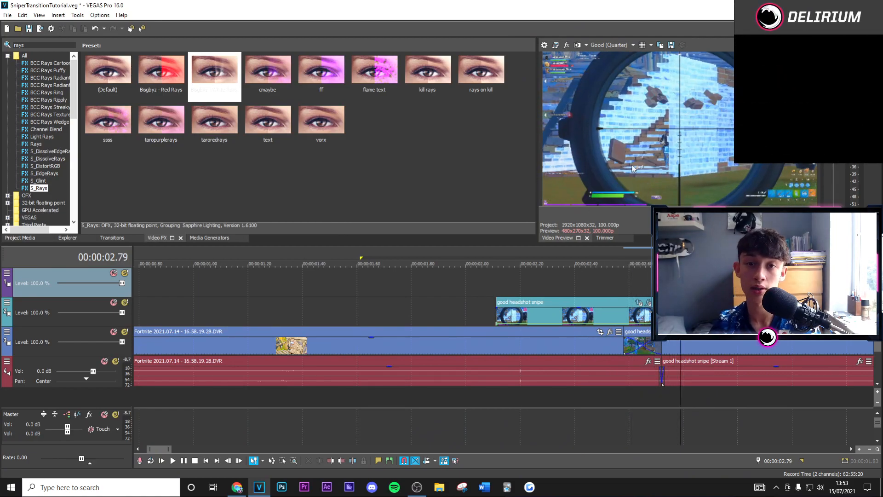
left_click(566, 289)
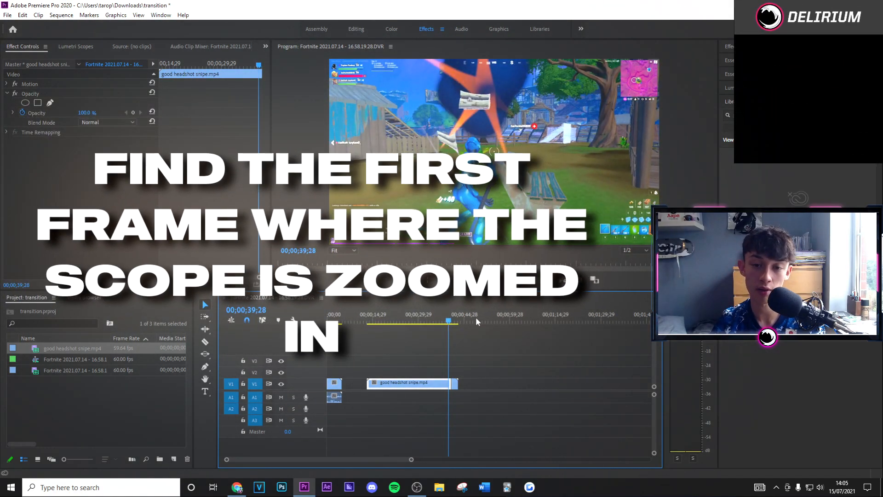
- Switch to Adobe Premiere Pro and remove the snipe footage before the first zoomed-in scope frame at 00;00;40;28
left_click(451, 320)
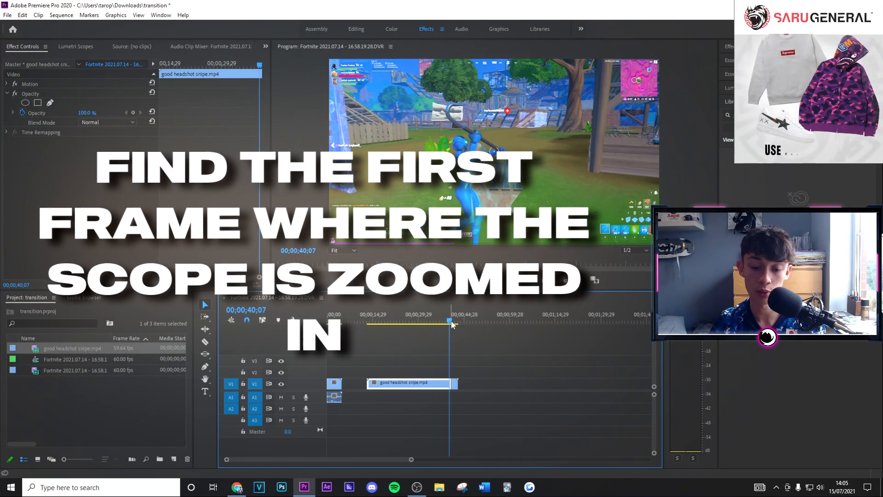
key("Right")
key("Right")
key("Right")
key("Right")
key("Right")
key("Right")
key("Right")
key("Right")
key("Right")
key("Right")
key("Right")
key("Right")
key("Right")
key("Right")
key("Right")
key("Right")
key("Right")
key("Right")
key("Right")
key("Right")
key("Right")
key("Right")
key("Left")
key("Left")
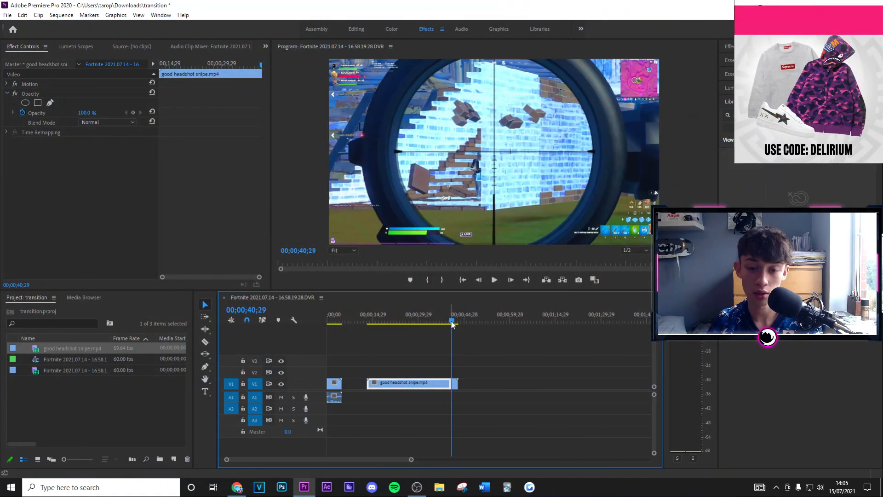
key("Right")
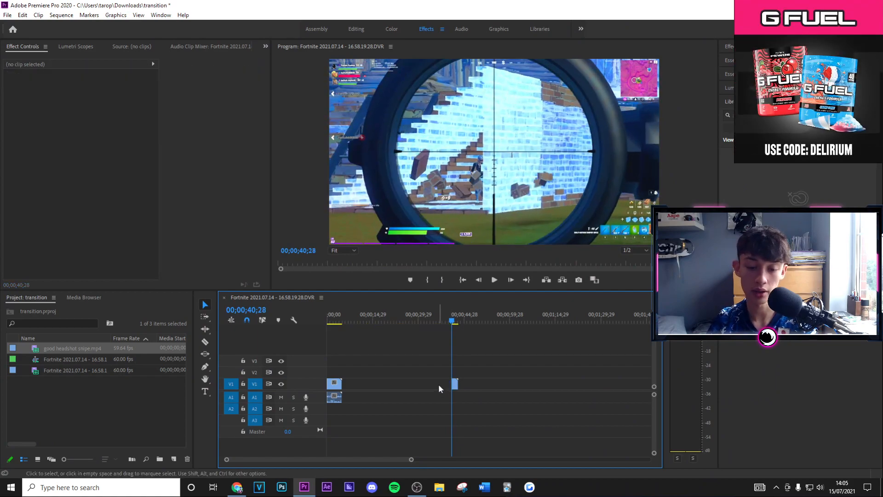
- Move the remaining snipe clip directly against the end of the first Fortnite clip and place the playhead at their cut
left_click_drag(455, 384, 352, 391)
left_click(341, 317)
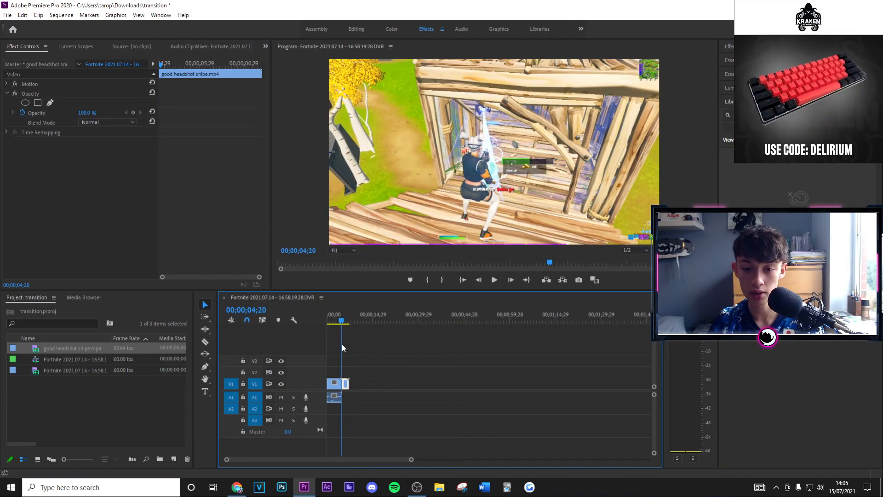
key("Down")
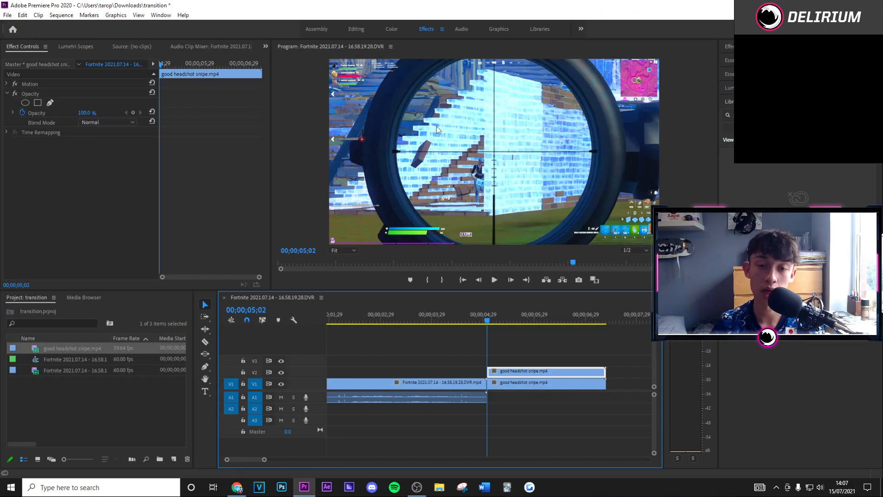
- Add a frame hold to the upper snipe clip copy on V2 at its first frame, 00;00;05;02
right_click(492, 372)
right_click(537, 371)
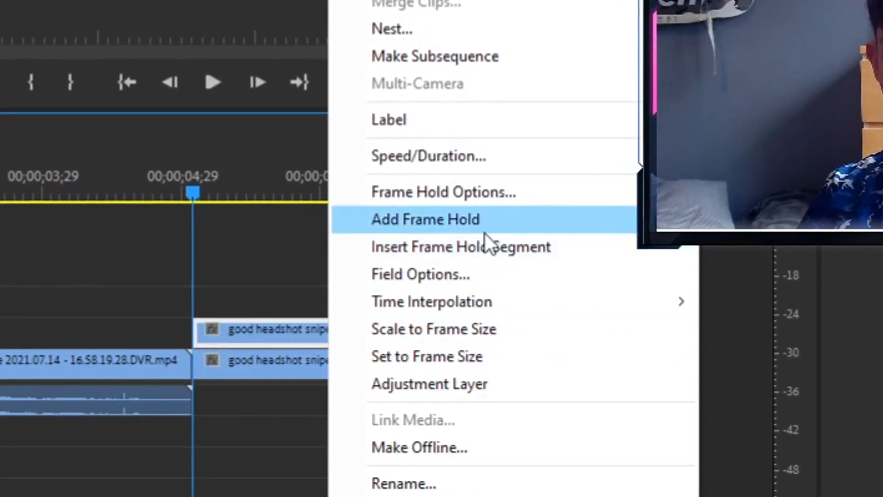
left_click(499, 266)
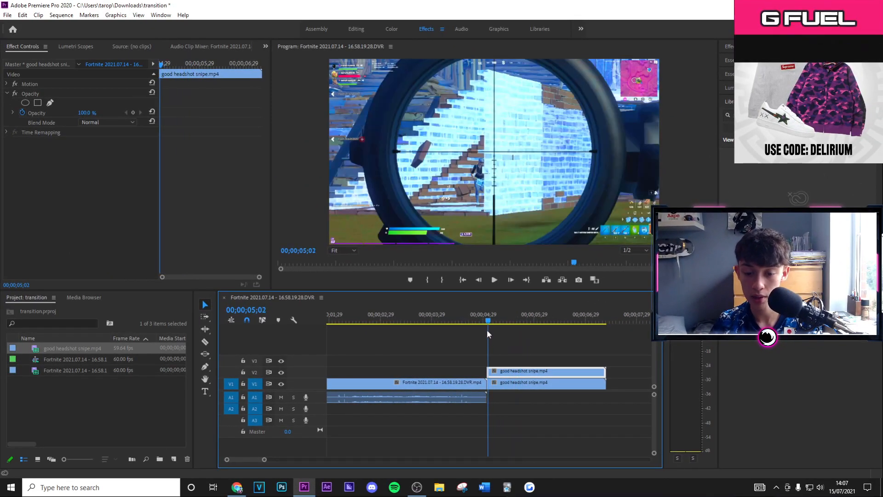
left_click_drag(487, 330, 487, 330)
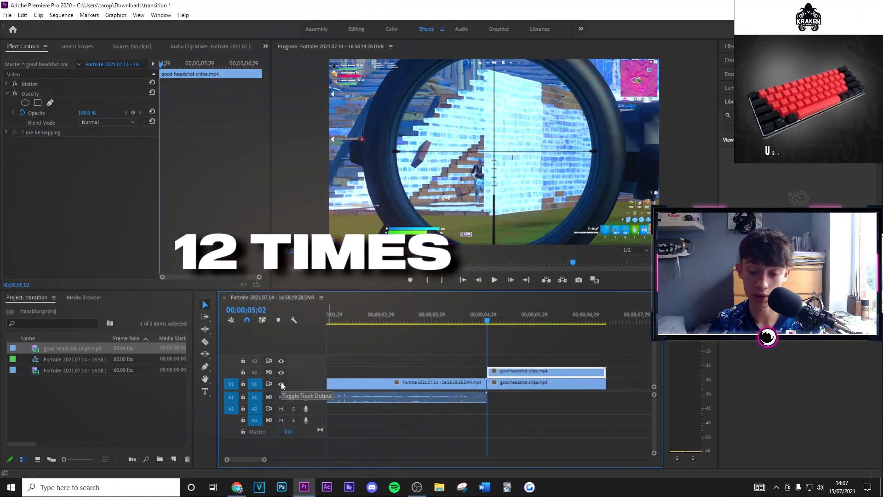
- Move the frame hold clip on V2 60 frames earlier so it starts at 00;00;04;02
key("shift+Left")
key("shift+Left")
key("shift+Left")
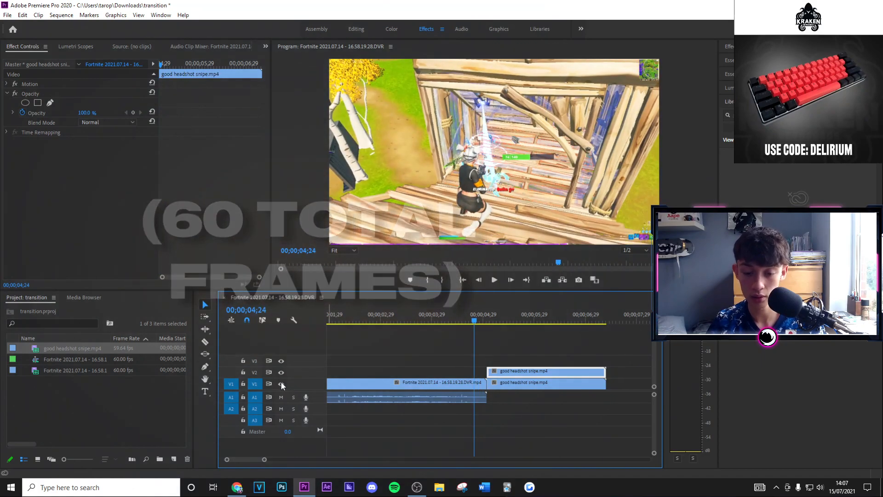
key("shift+Left")
key("shift+Left")
key("shift+Left")
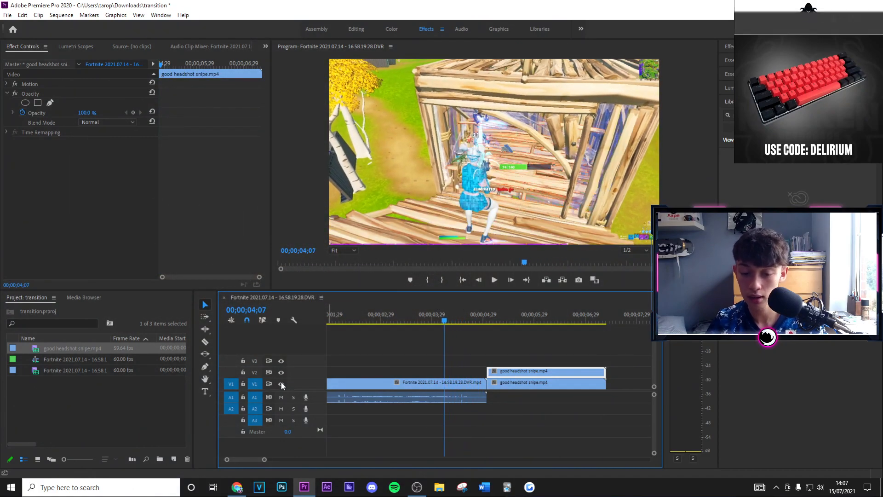
left_click_drag(501, 374, 449, 372)
- Split the frame hold clip on V2 at 00;00;05;02, where the lower clips meet, and remove the part after it
left_click_drag(434, 322, 488, 343)
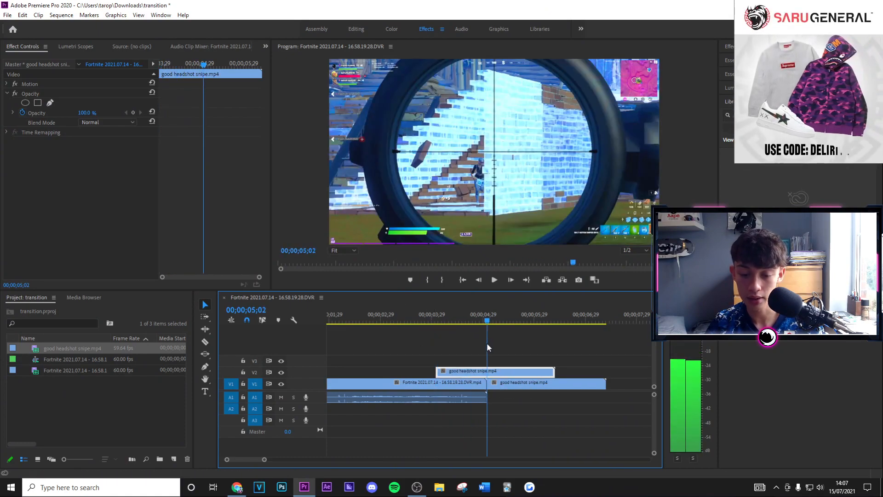
left_click(495, 374)
key("Delete")
- Start a free-draw opacity mask on the frame hold clip at 00;00;04;02
left_click_drag(489, 322, 438, 324)
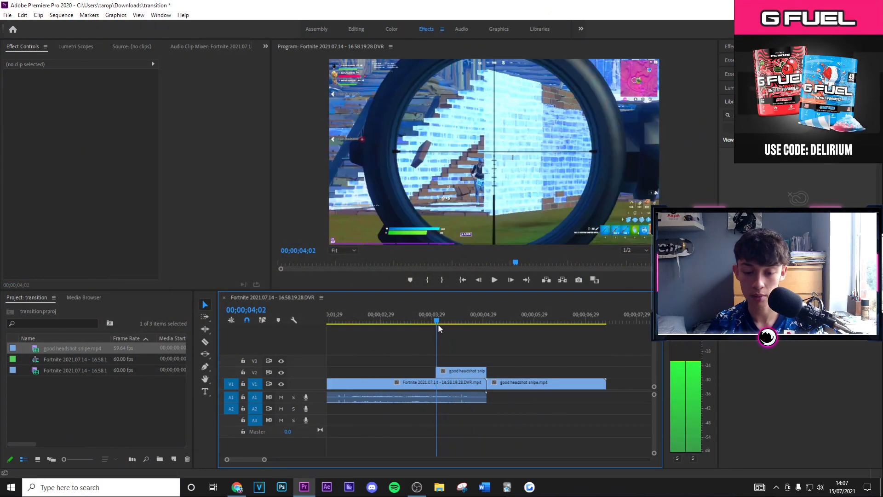
left_click(444, 374)
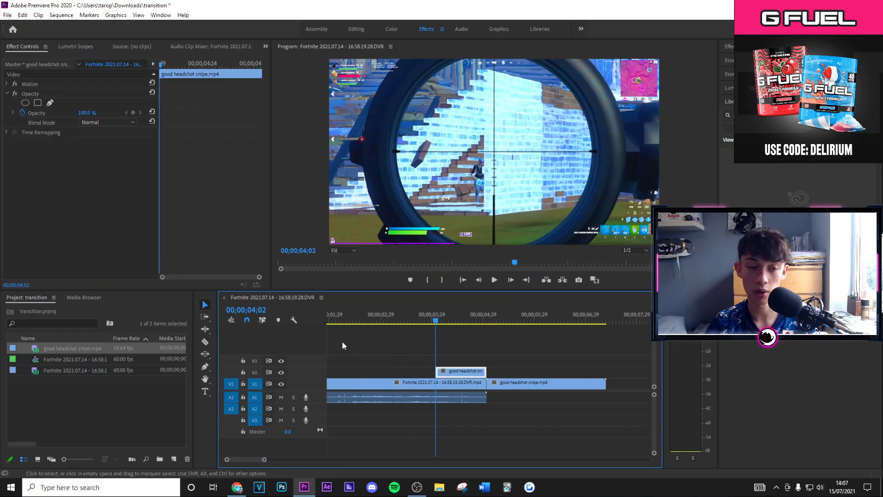
left_click(50, 103)
left_click(340, 63)
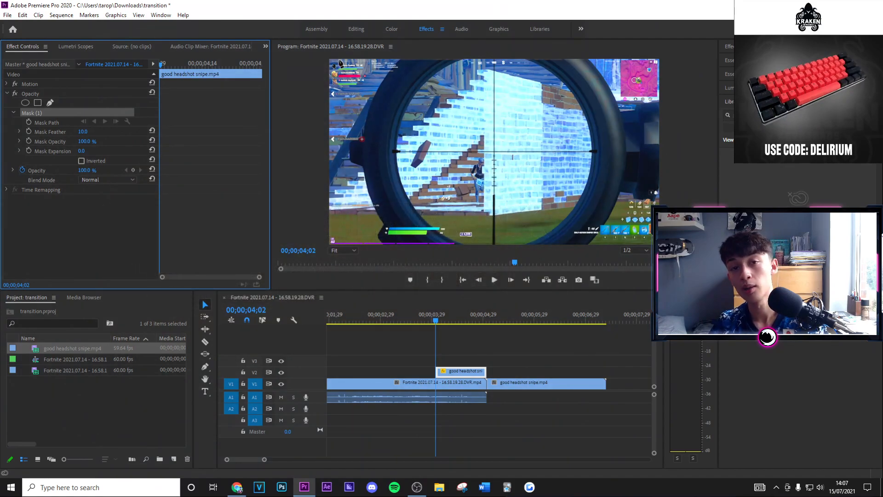
left_click(24, 102)
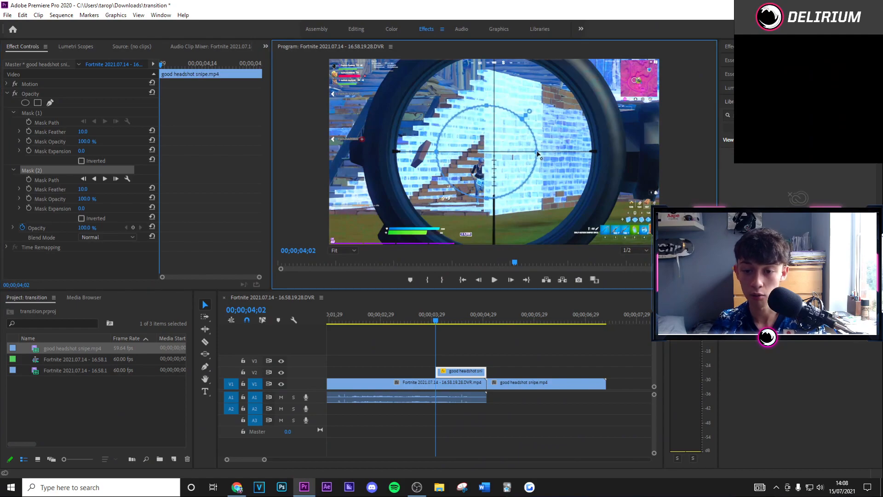
left_click_drag(537, 151, 542, 152)
left_click_drag(489, 106, 490, 87)
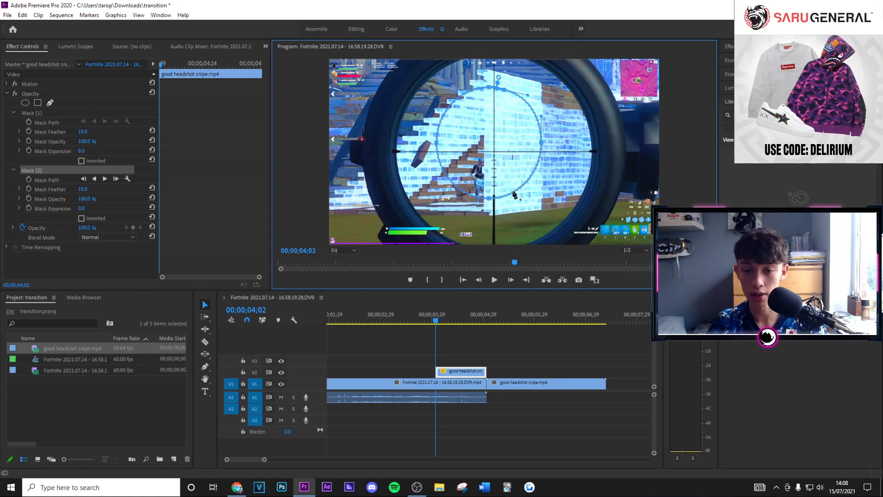
left_click_drag(497, 136, 502, 148)
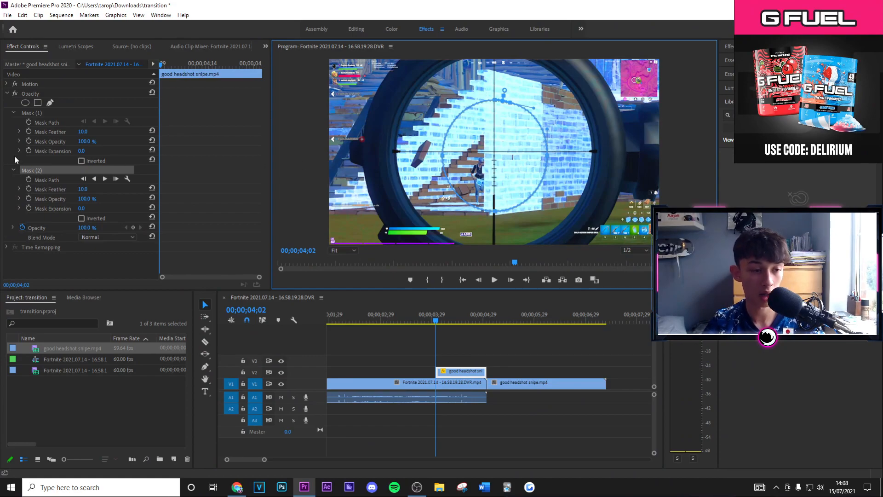
left_click(37, 169)
key("Delete")
- Trace the free-draw mask around the outer edge of the sniper scope and its side mounts, leaving out the surrounding background
left_click(38, 112)
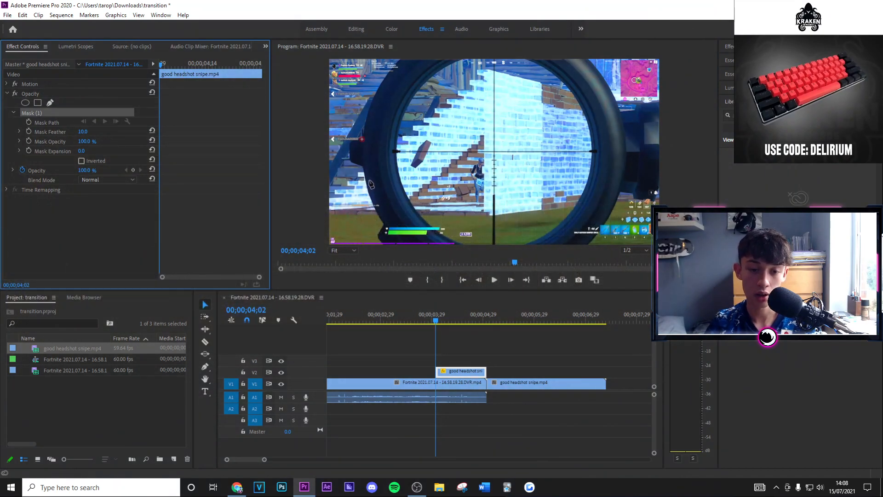
left_click(459, 244)
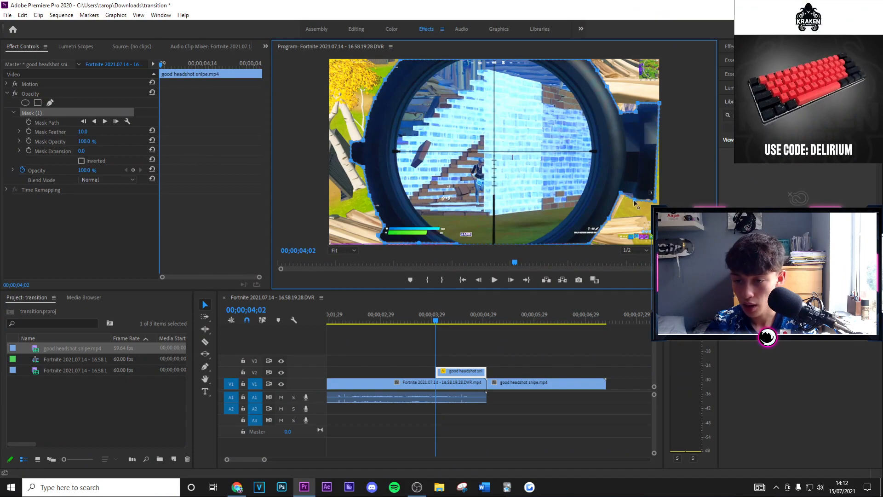
left_click_drag(650, 204, 657, 202)
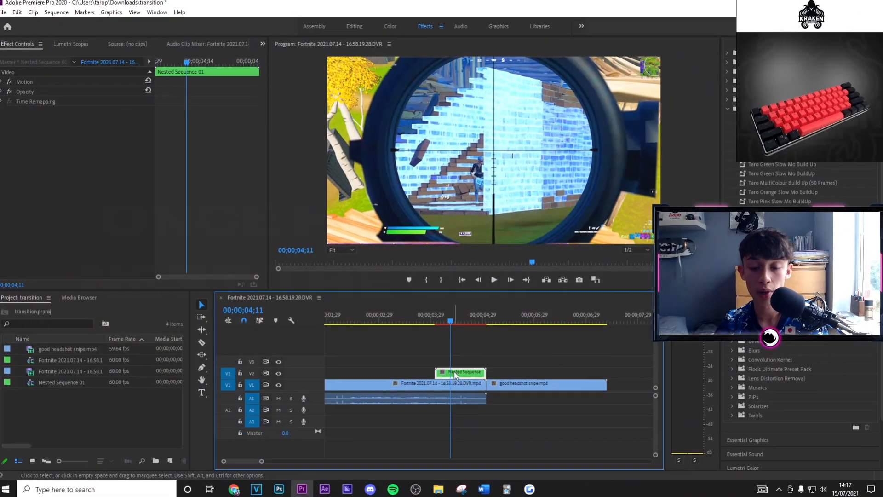
- Apply the Taro Sniper Transition preset to the nested scope freeze frame on V2
right_click(451, 371)
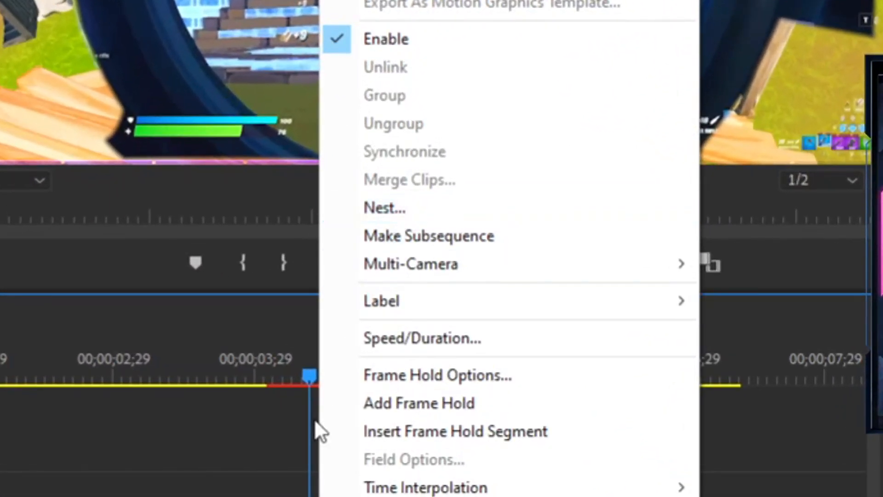
left_click(327, 480)
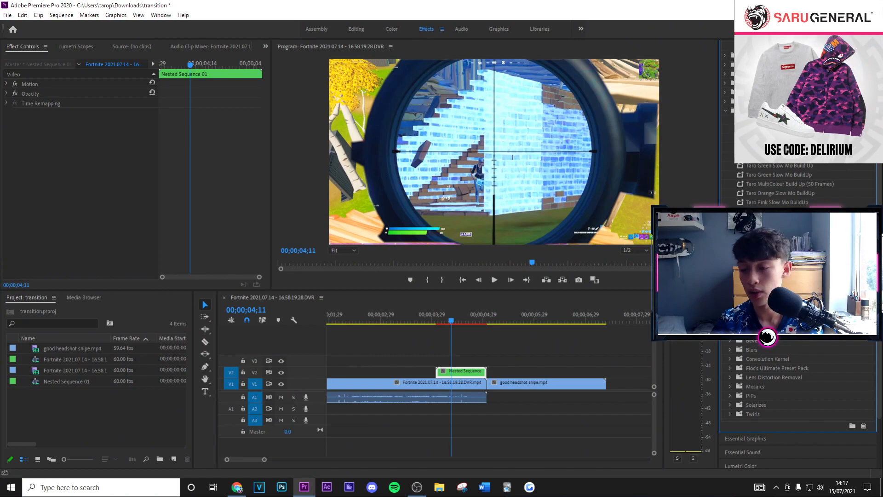
left_click_drag(778, 295, 467, 374)
- Check the scope's animated entrance over the first Fortnite clip by scrubbing back and forth between 00;00;04;17 and 00;00;04;25
left_click_drag(451, 321, 477, 346)
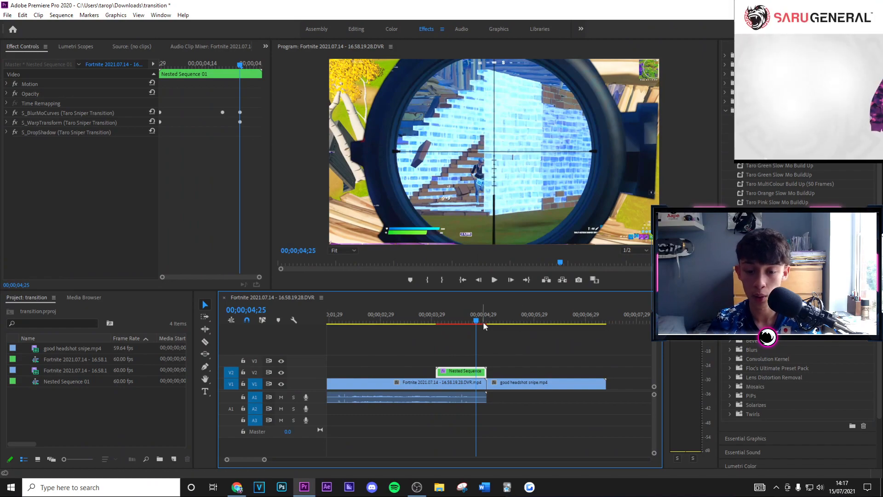
left_click_drag(475, 321, 462, 318)
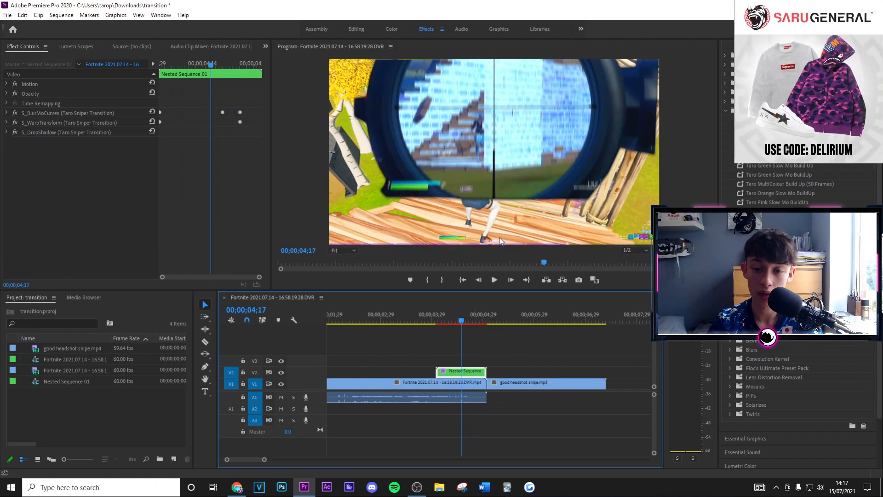
left_click_drag(460, 324, 472, 325)
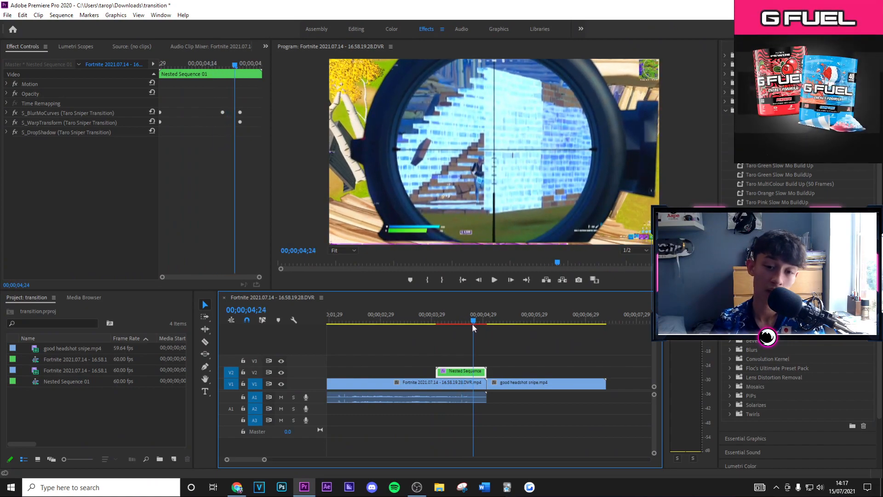